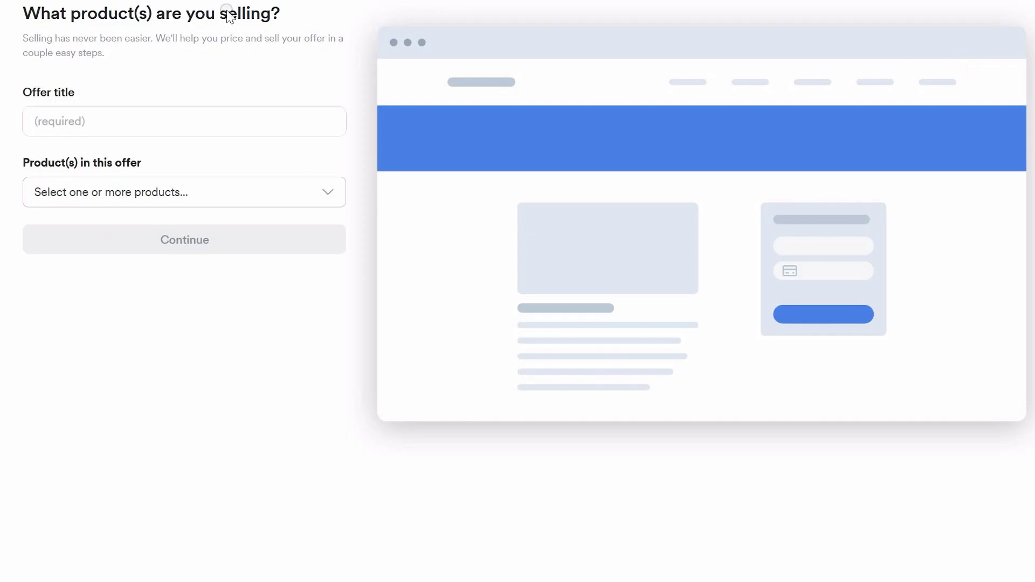
# Name the new offer 'Wedding Photographer Email Templates' without attaching any products.
pyautogui.click(284, 128)
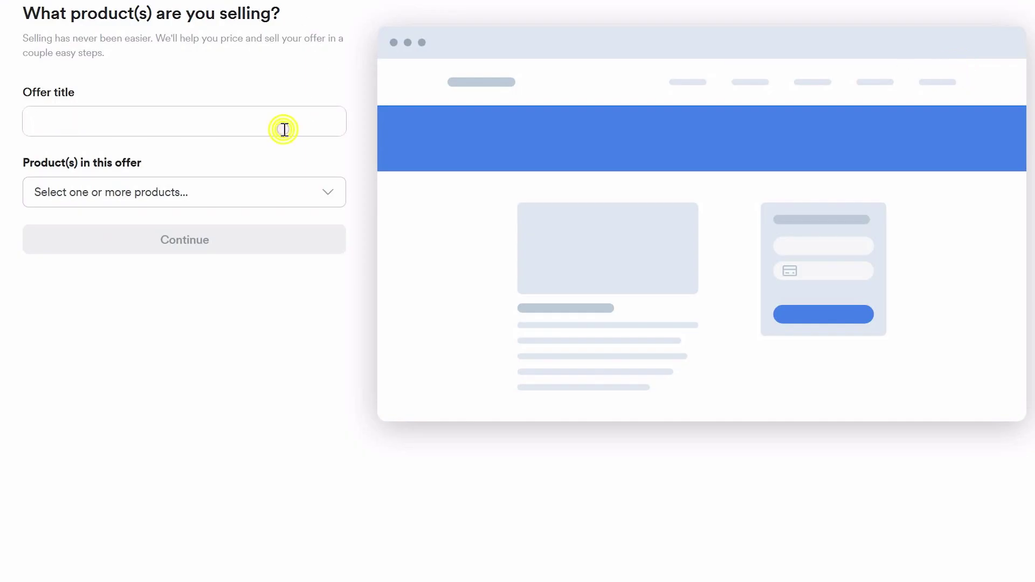
pyautogui.write('Wedding Photographer Email Templates')
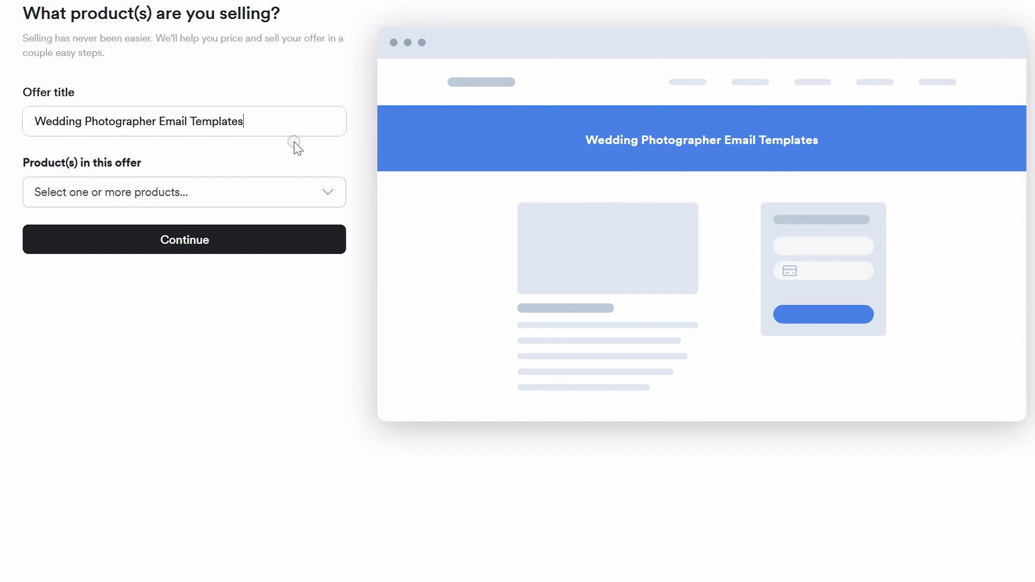
pyautogui.click(327, 191)
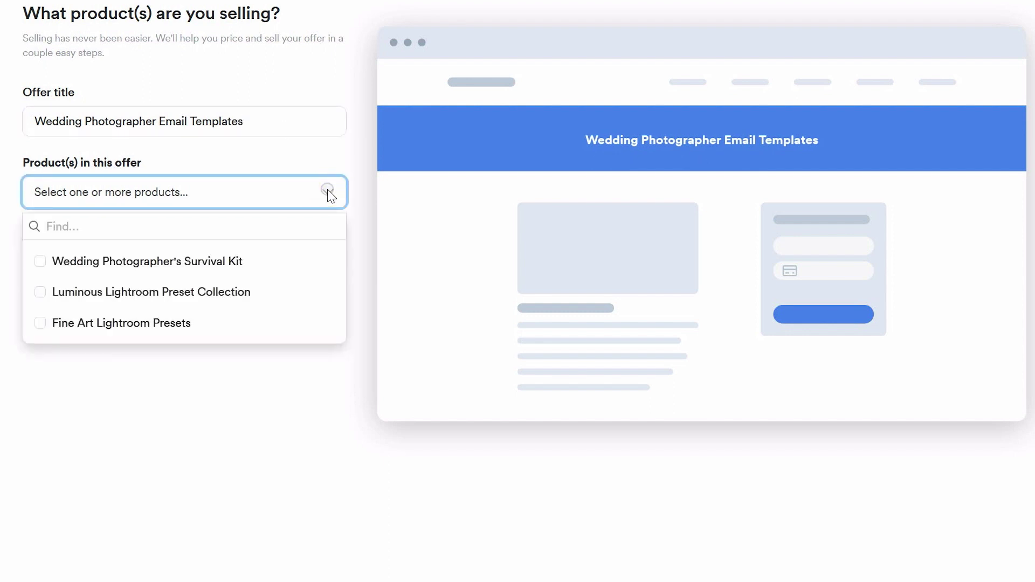
pyautogui.click(346, 147)
pyautogui.click(194, 247)
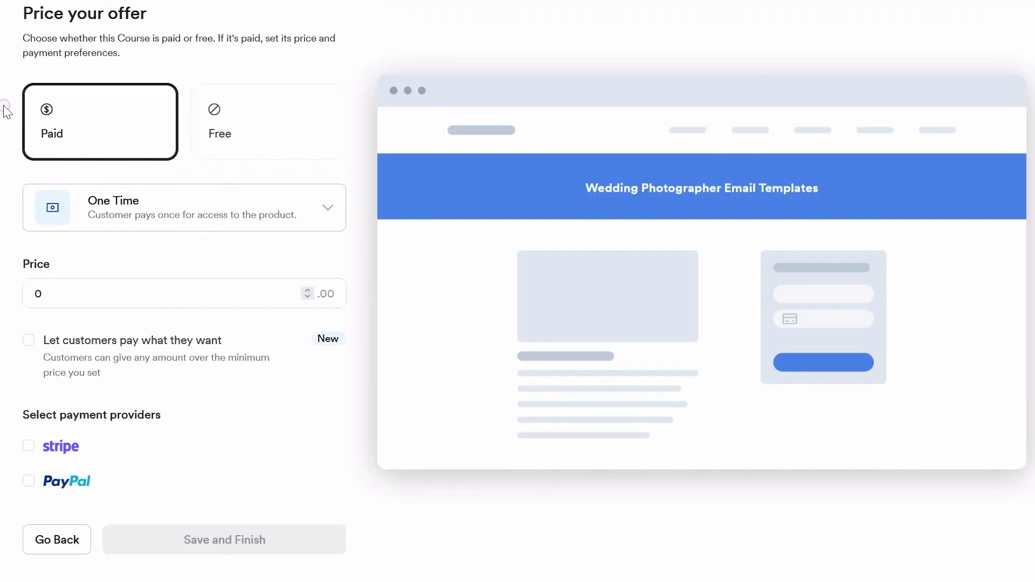
# Keep one-time paid pricing from $1.00, enable PayPal, and save the offer.
pyautogui.click(101, 118)
pyautogui.click(167, 212)
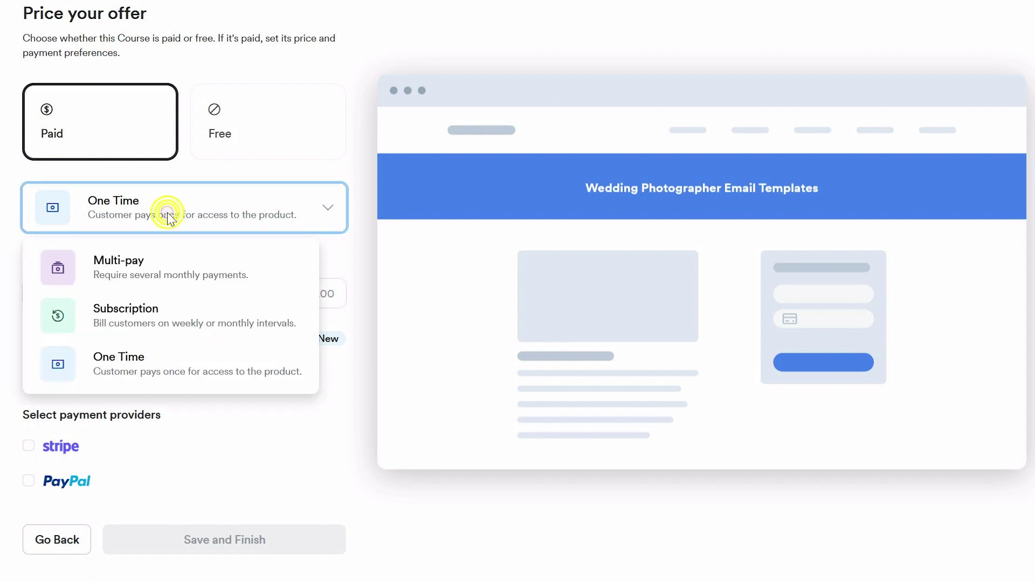
pyautogui.click(29, 481)
pyautogui.click(225, 539)
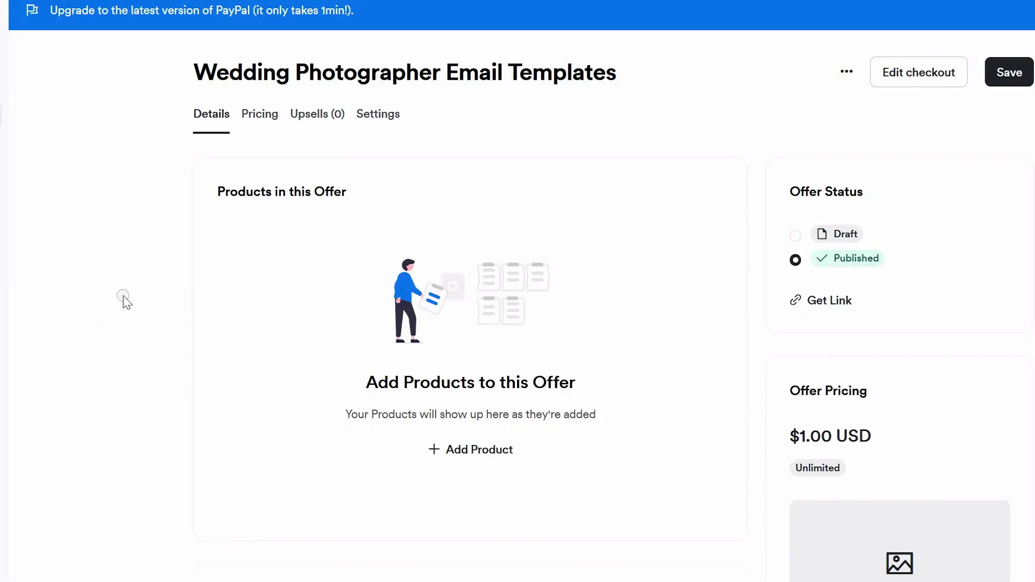
# Try a custom post-purchase email, then revert to the default email.
pyautogui.scroll(-7, 232, 299)
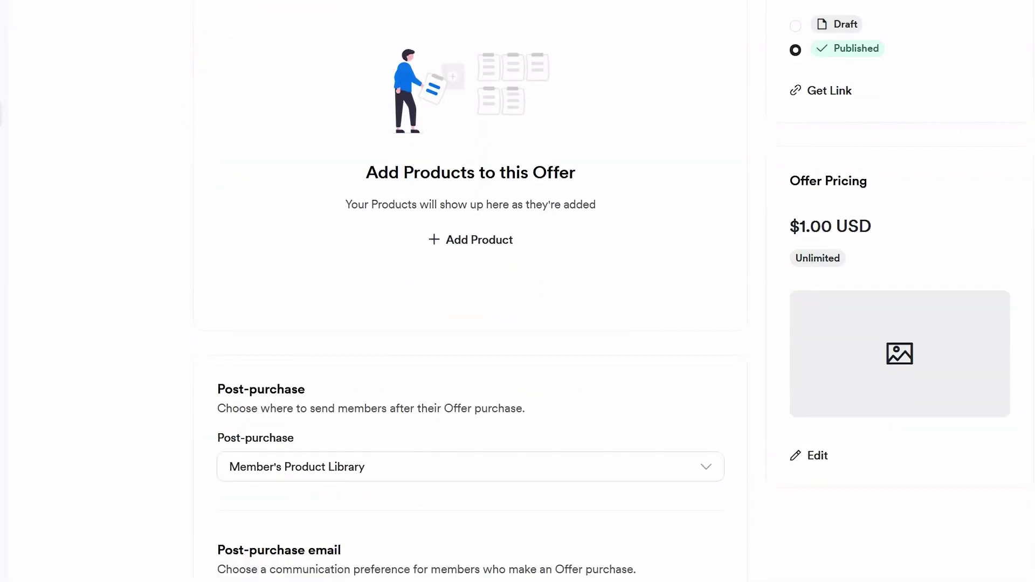
pyautogui.click(428, 397)
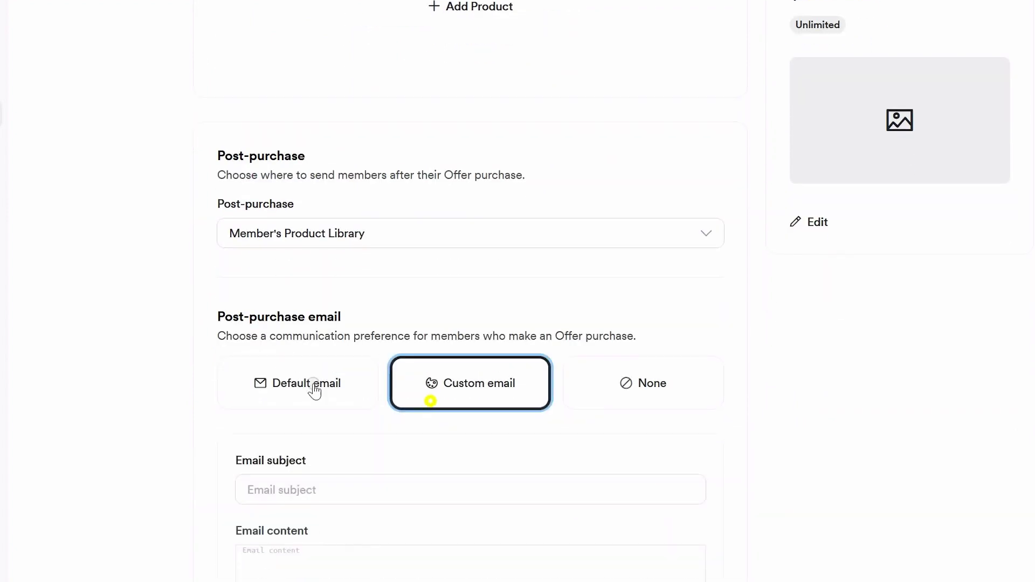
pyautogui.click(283, 389)
pyautogui.click(467, 384)
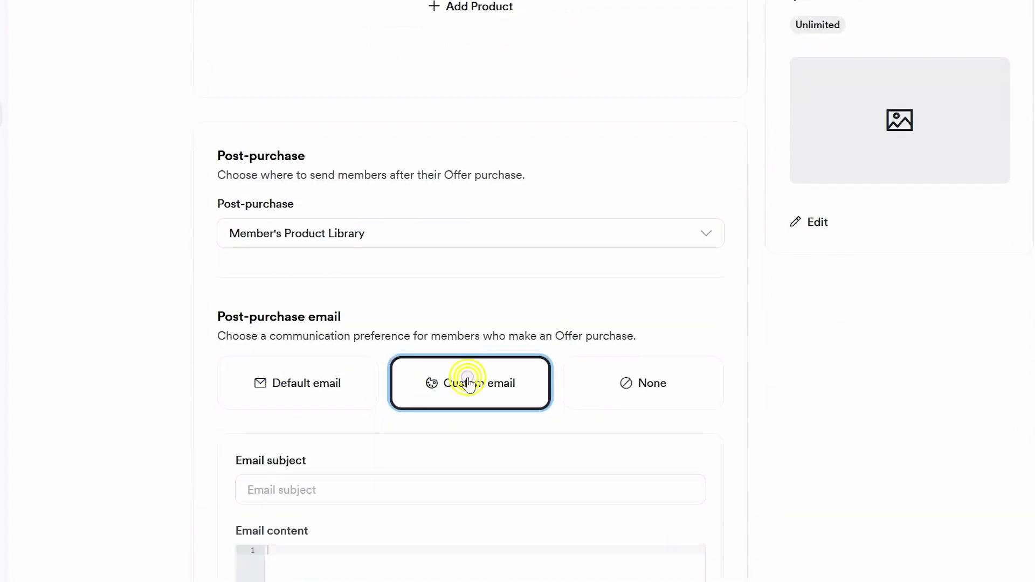
pyautogui.scroll(-5, 843, 465)
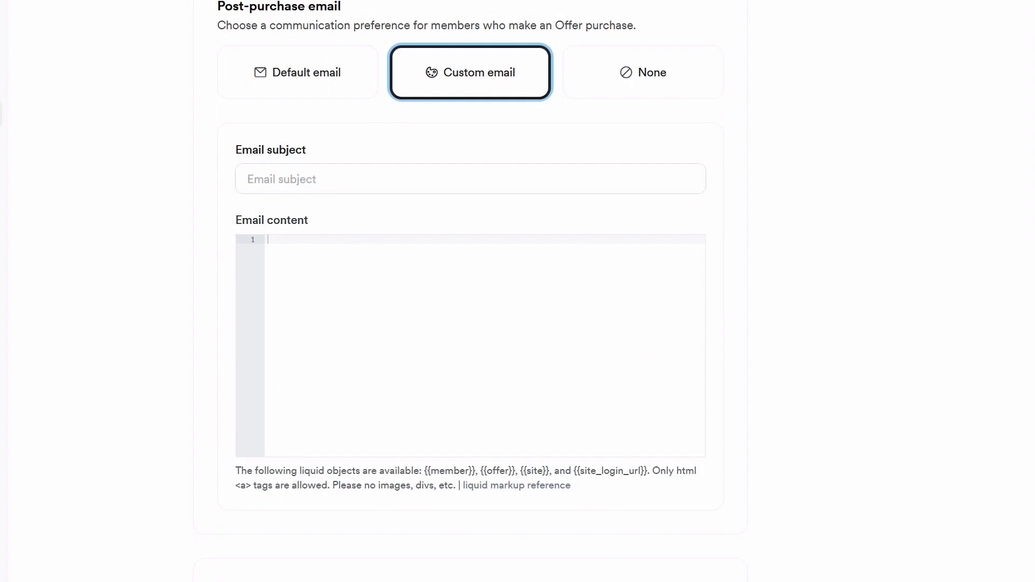
pyautogui.scroll(1, 291, 114)
pyautogui.click(294, 116)
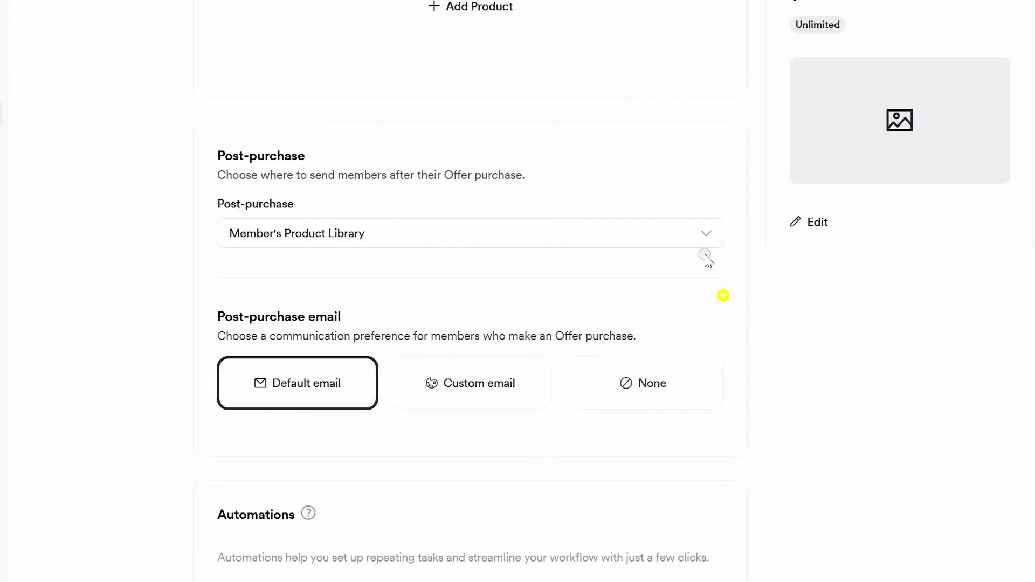
# Send buyers to a Custom Thank You Page with a thank-you message and Survival Kit link.
pyautogui.click(704, 236)
pyautogui.click(647, 307)
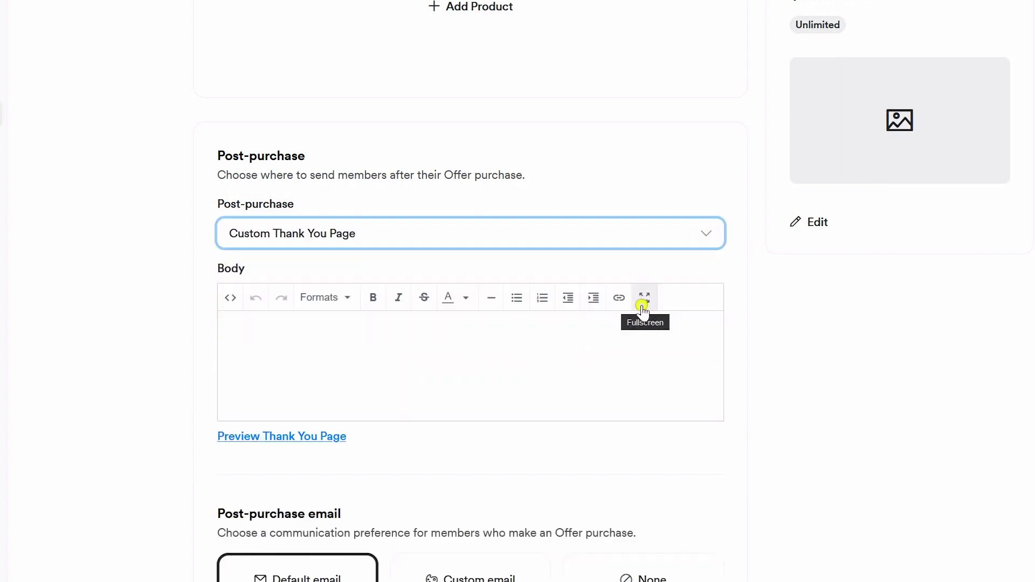
pyautogui.click(500, 352)
pyautogui.write('Thank yo')
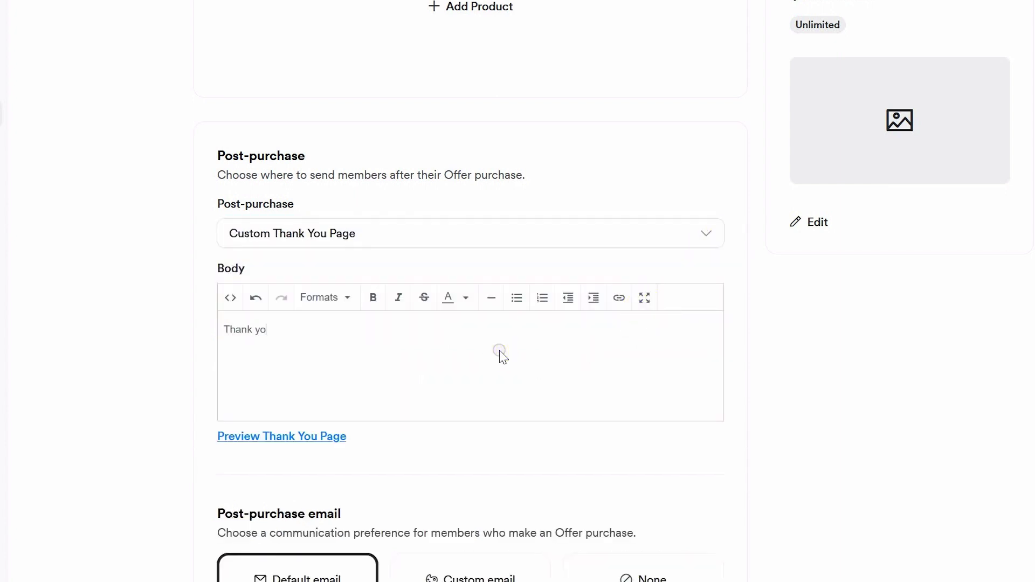
pyautogui.write('u for your purchase! Your email templates are ')
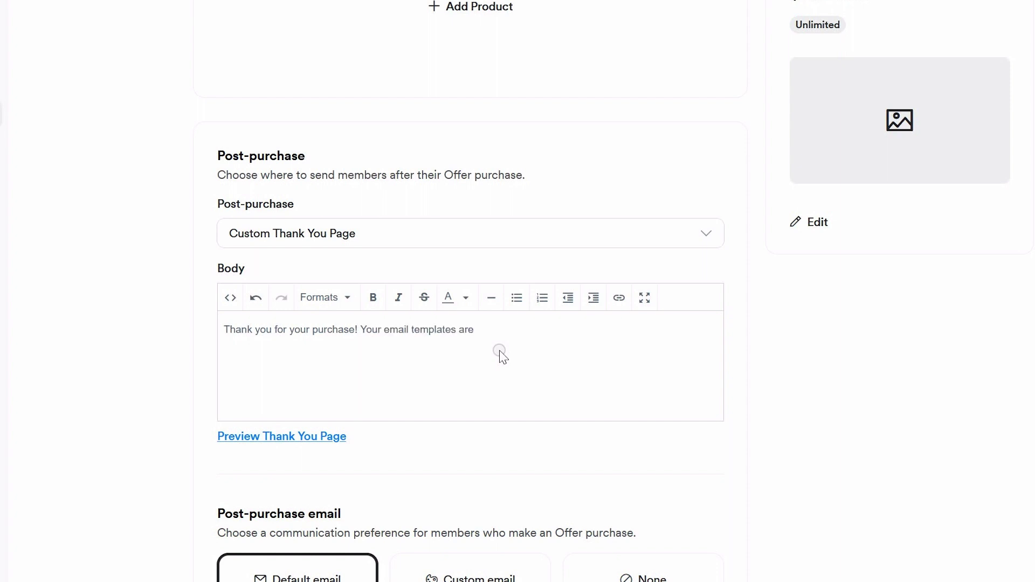
pyautogui.write('being sent to your')
pyautogui.write("email momentarily!  If you don't see them, please check your spam folder. Next, make sure you check out the Wedding Photographer Survival Kit - it is PACKED with tools, tutorials, templates, and guides to help simplify your business workload!")
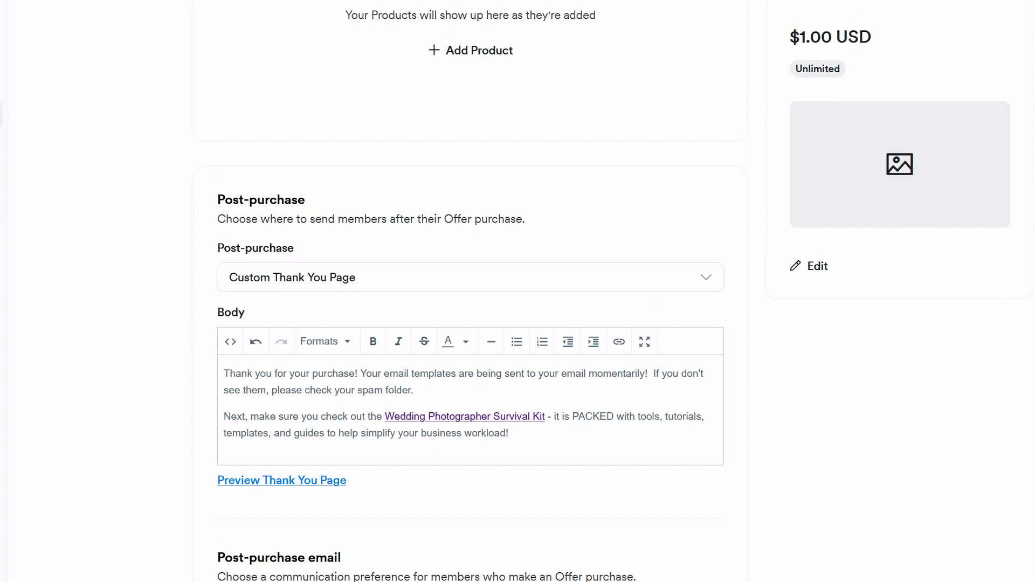
pyautogui.scroll(-5, 518, 291)
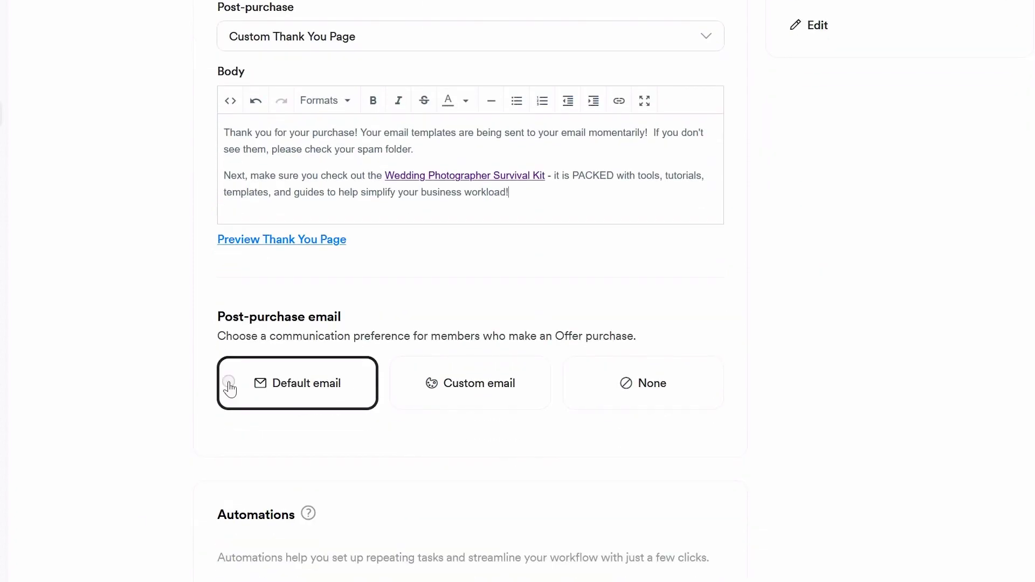
# Draft then discard a custom email, keep the default, and add an 'Offer is purchased' automation.
pyautogui.click(455, 395)
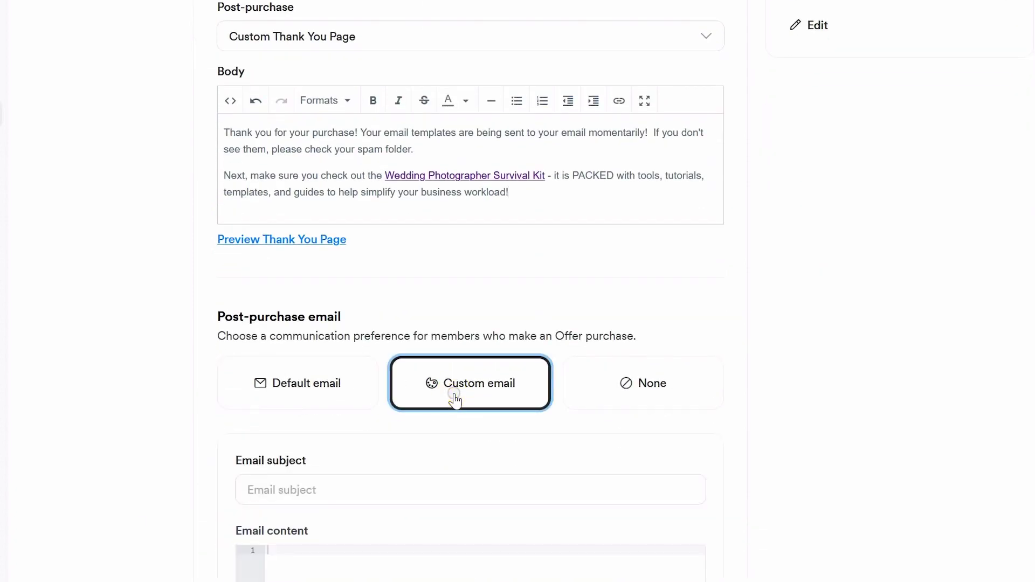
pyautogui.scroll(-4, 454, 399)
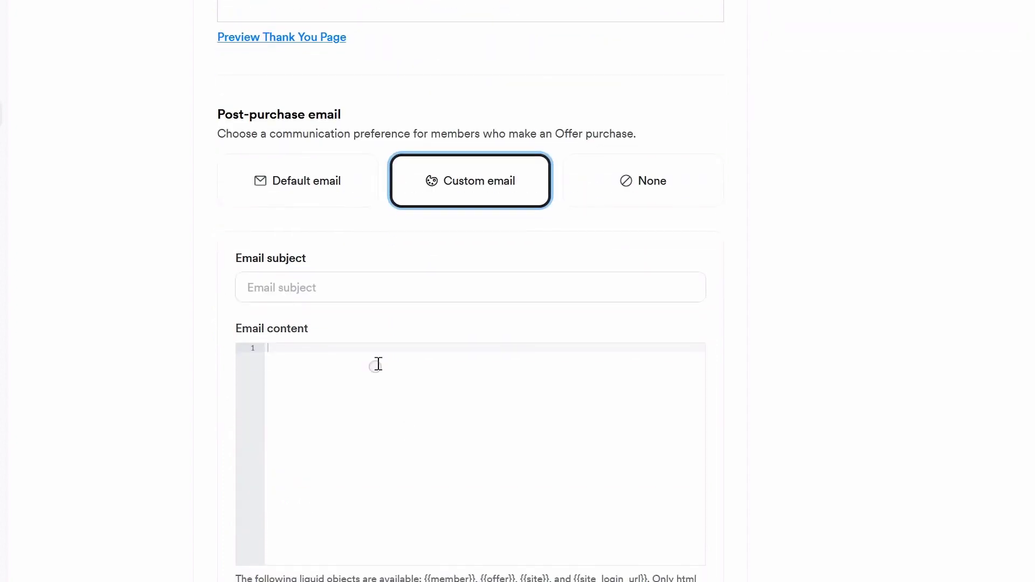
pyautogui.click(413, 379)
pyautogui.write('Thank you for your purcahse! You')
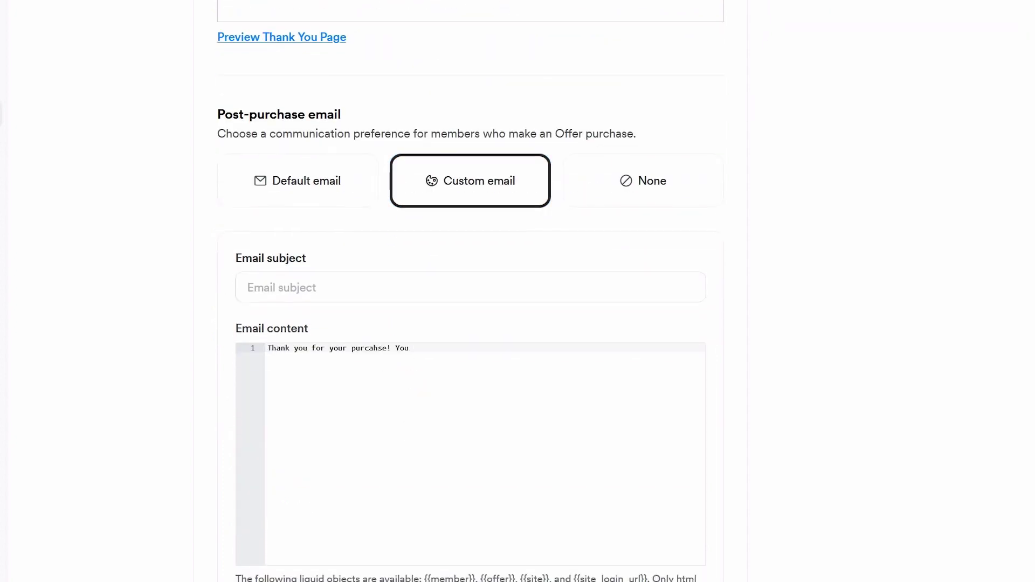
pyautogui.scroll(-4, 470, 291)
pyautogui.scroll(4, 470, 291)
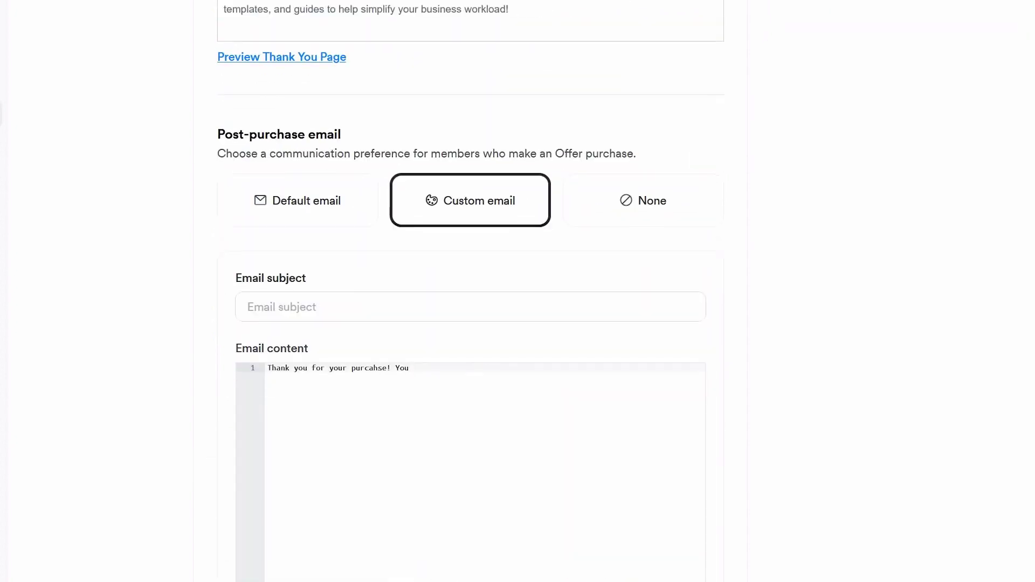
pyautogui.click(319, 194)
pyautogui.click(823, 338)
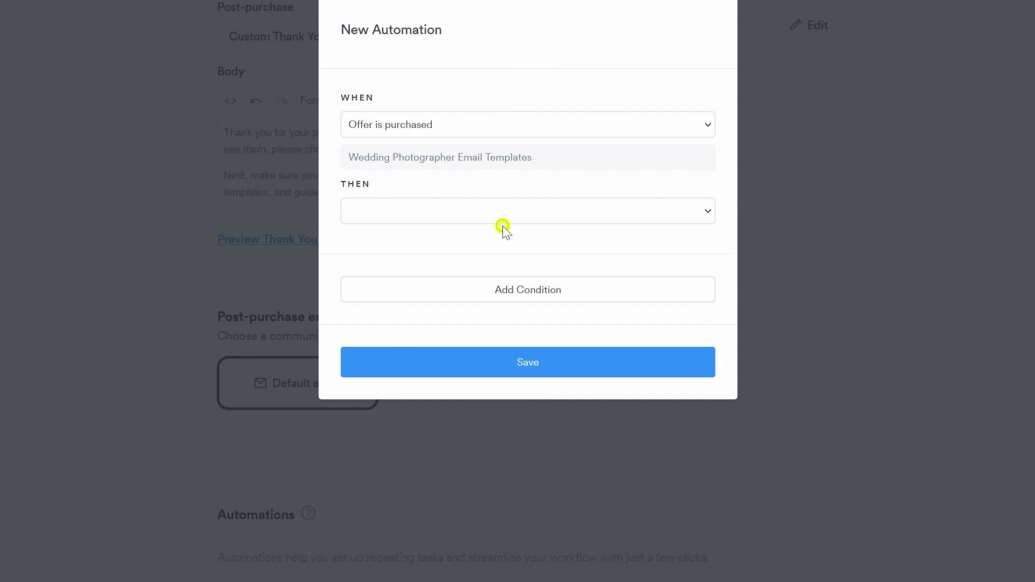
# Add a Send email action with subject 'Your Email Templates are Here!' and a download sentence.
pyautogui.click(494, 215)
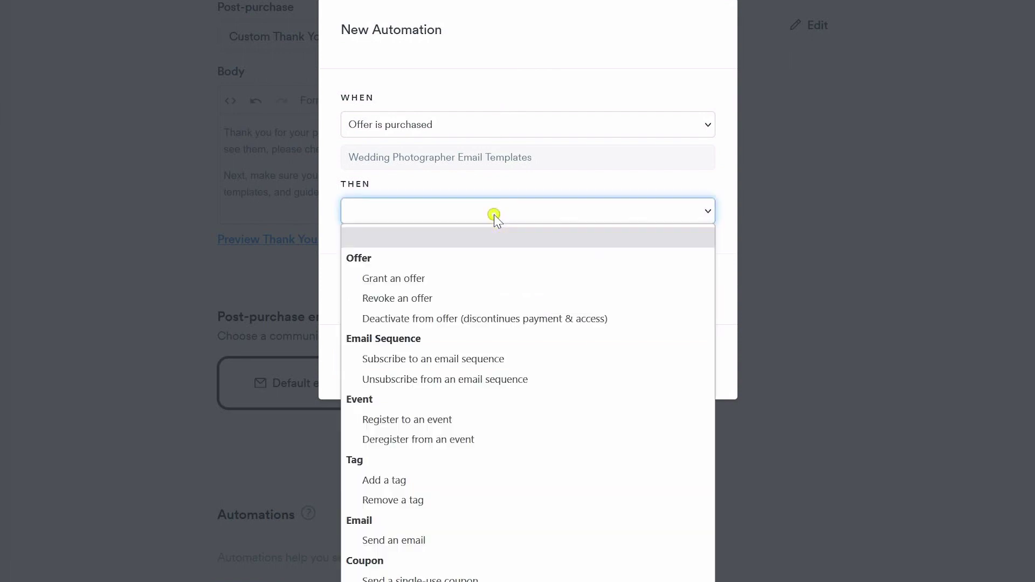
pyautogui.click(474, 543)
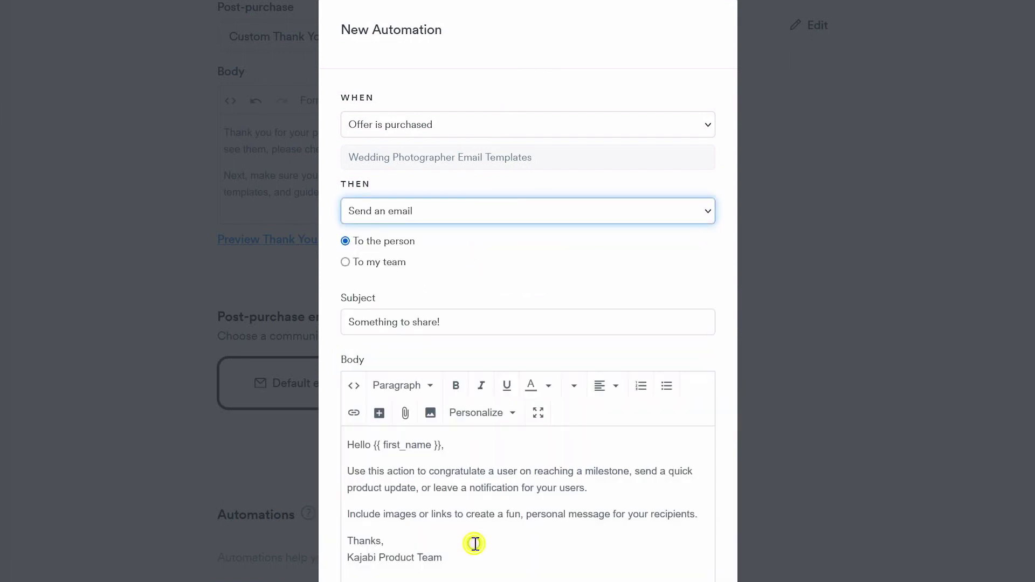
pyautogui.tripleClick(455, 319)
pyautogui.write('Your Email Templates are Here!')
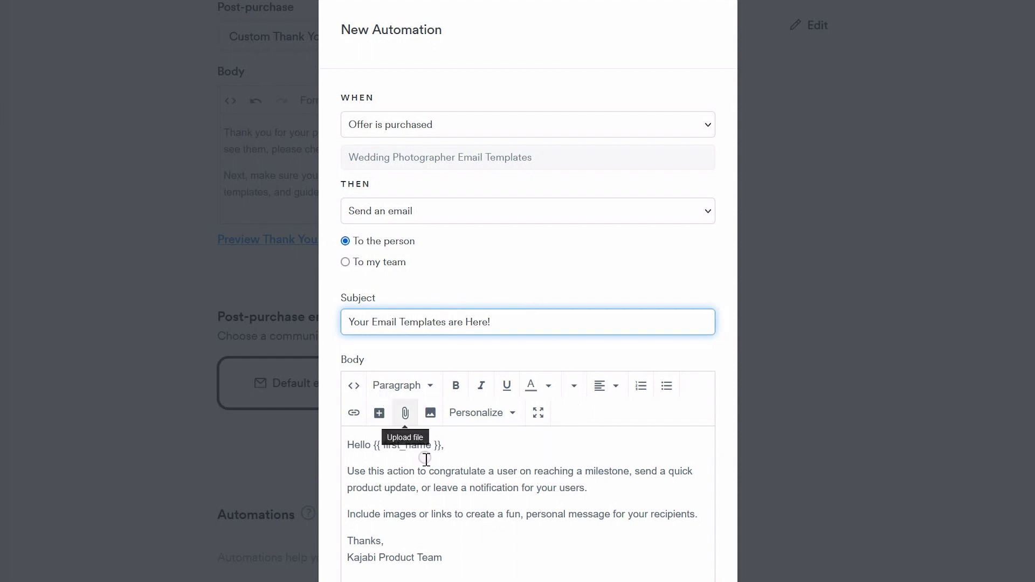
pyautogui.moveTo(550, 556); pyautogui.dragTo(346, 471)
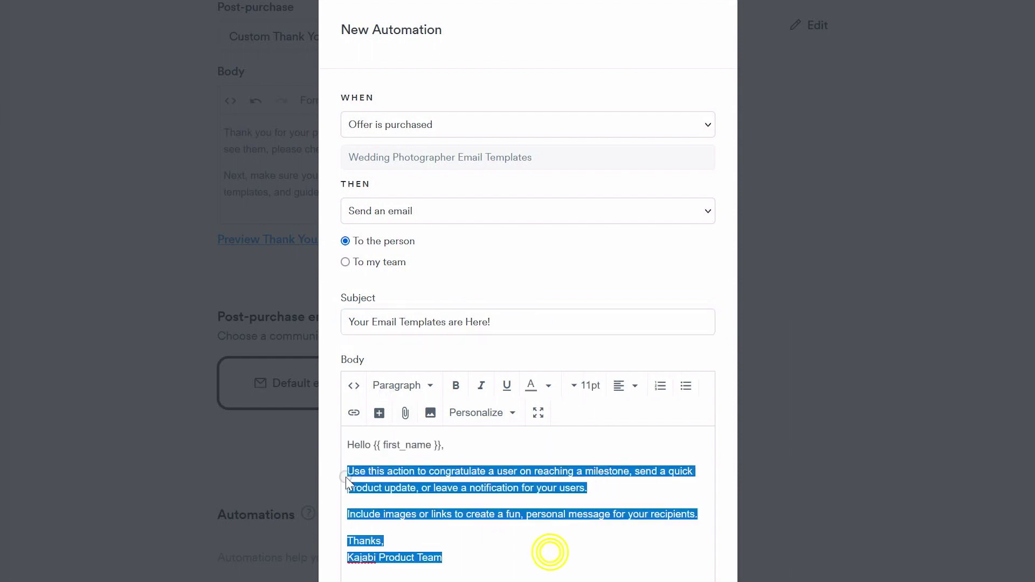
pyautogui.write('Thank you fo')
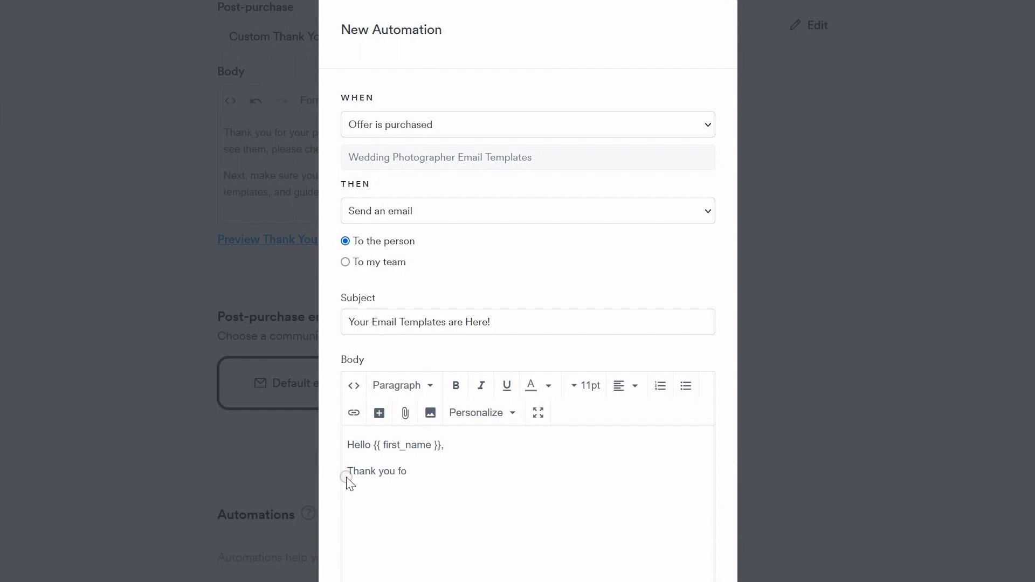
pyautogui.write('r your purchase! You can access your email templates by clicking the ')
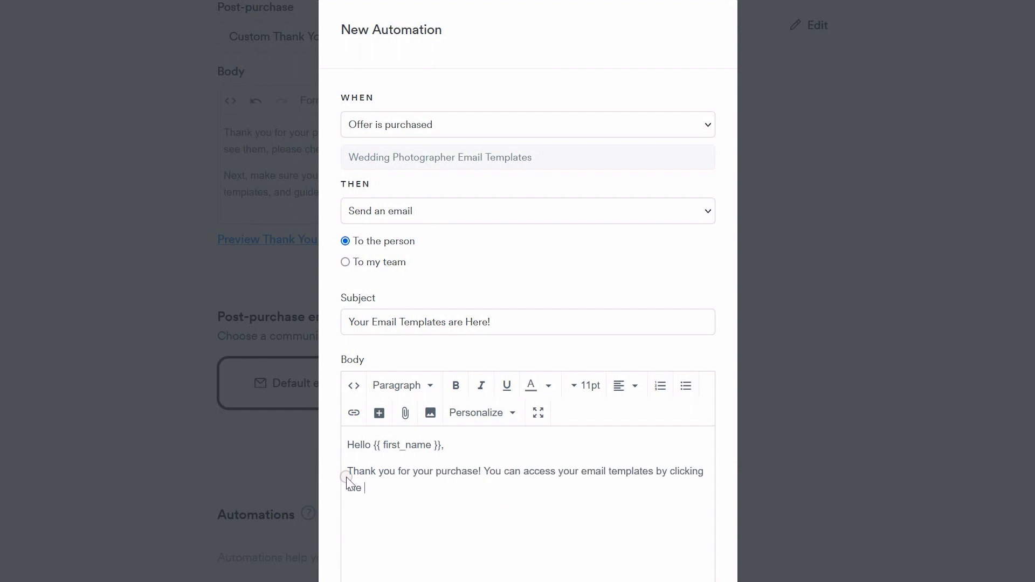
pyautogui.write('download link below:')
pyautogui.press('Return')
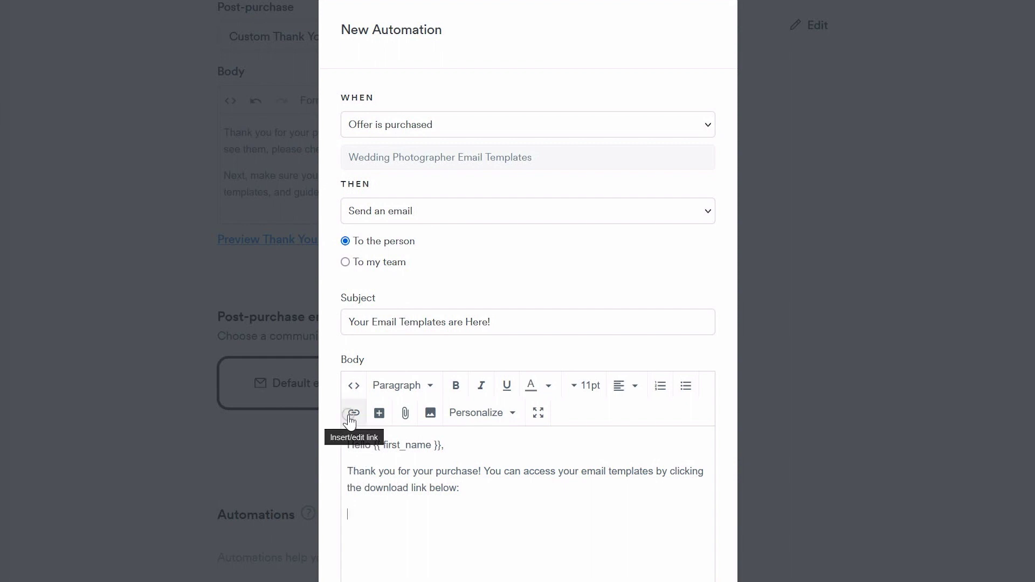
# Insert a 'Download now' link to the templates PDF and add the Survival Kit paragraph.
pyautogui.click(407, 413)
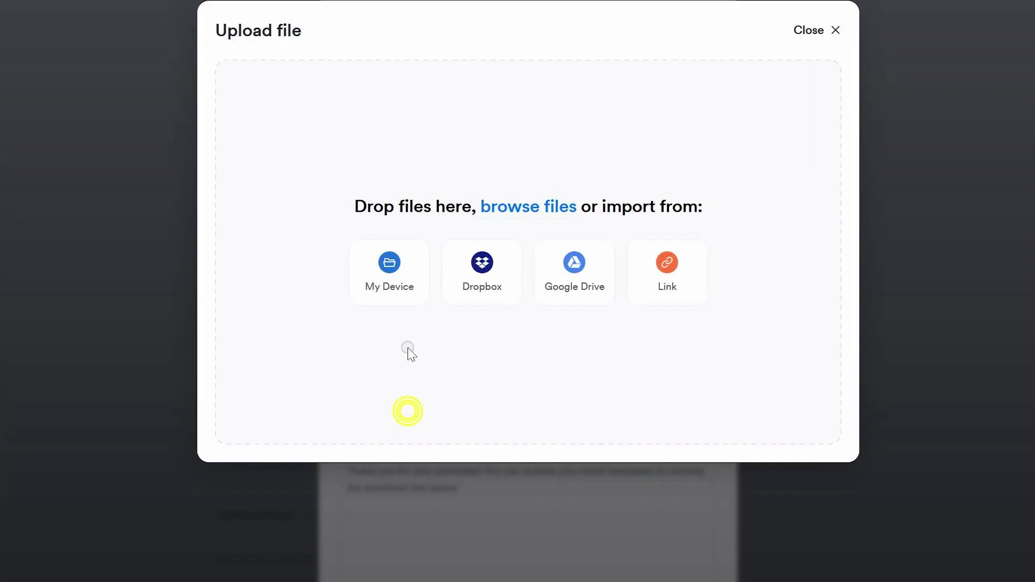
pyautogui.click(399, 289)
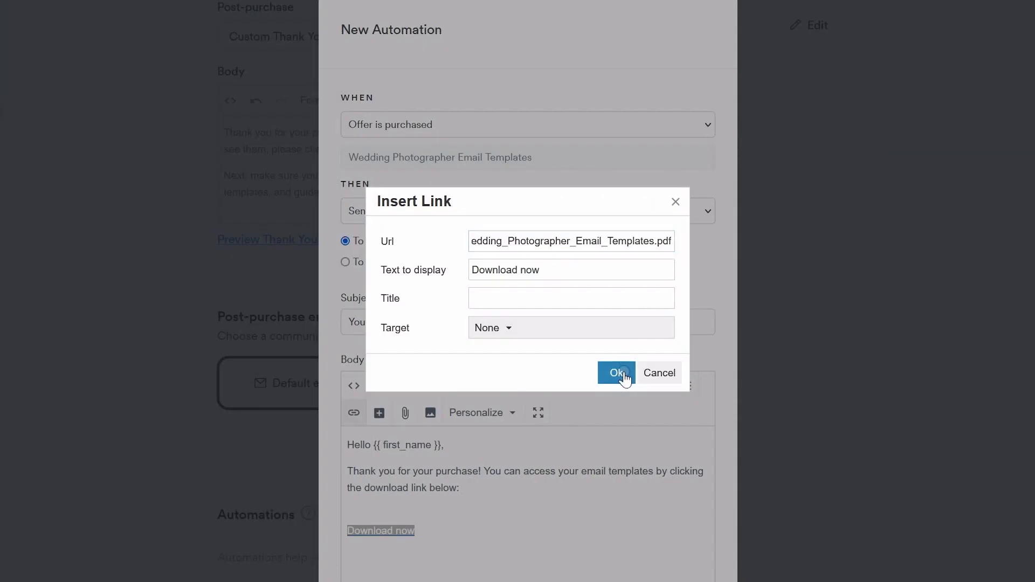
pyautogui.click(615, 371)
pyautogui.click(409, 509)
pyautogui.press('BackSpace')
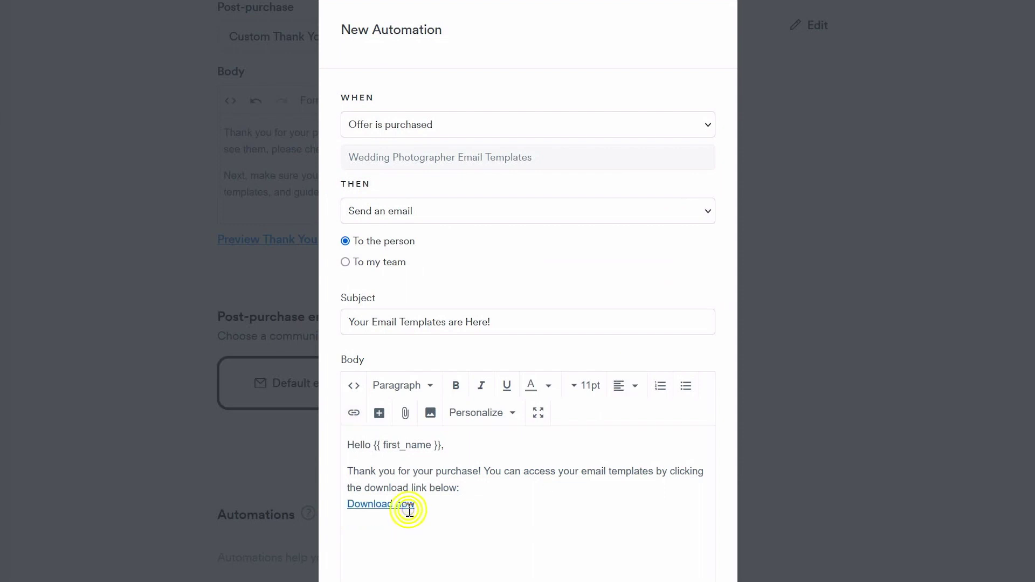
pyautogui.click(446, 508)
pyautogui.press('Return')
pyautogui.press('Return')
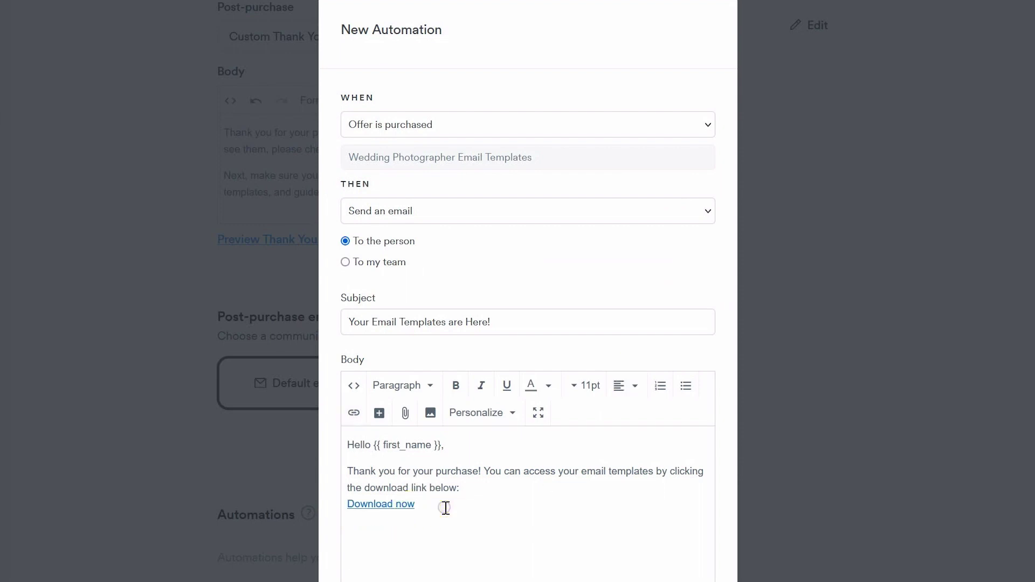
pyautogui.write('Have you checked out the Wedding p')
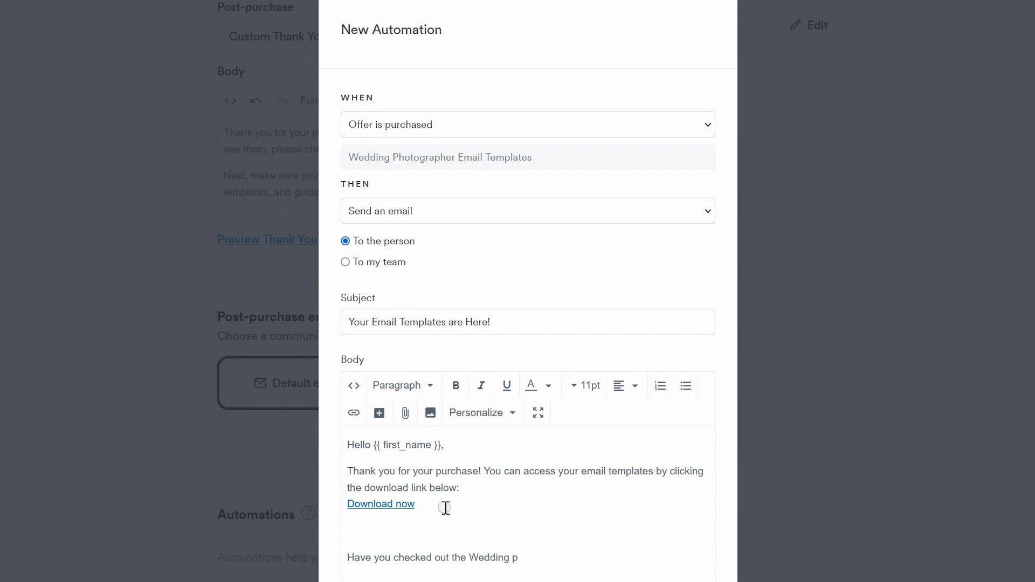
pyautogui.write("hotographer's Survival Kit?")
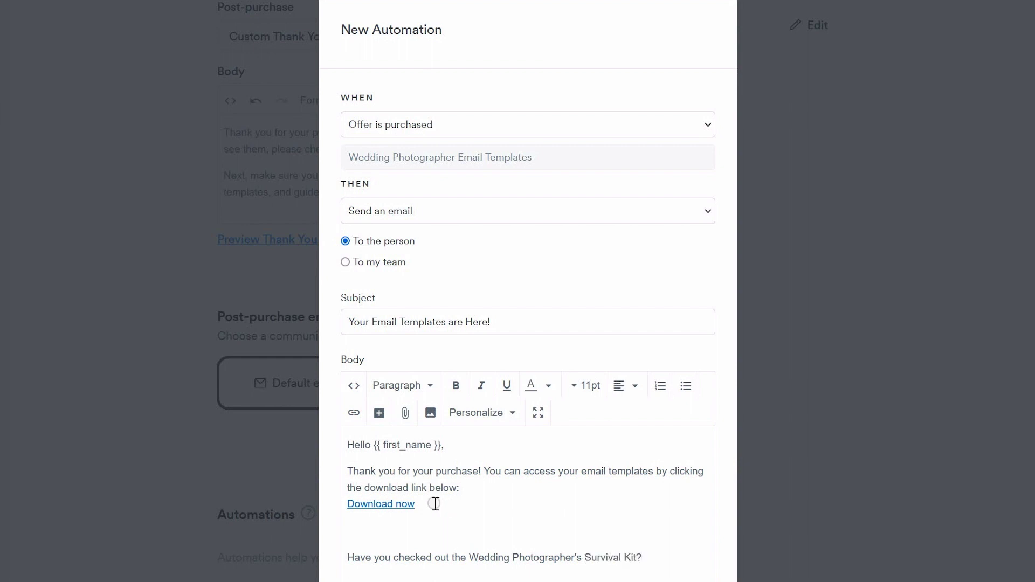
pyautogui.write(' Its packed with tools, templates, guides, and tutorials that will help your ')
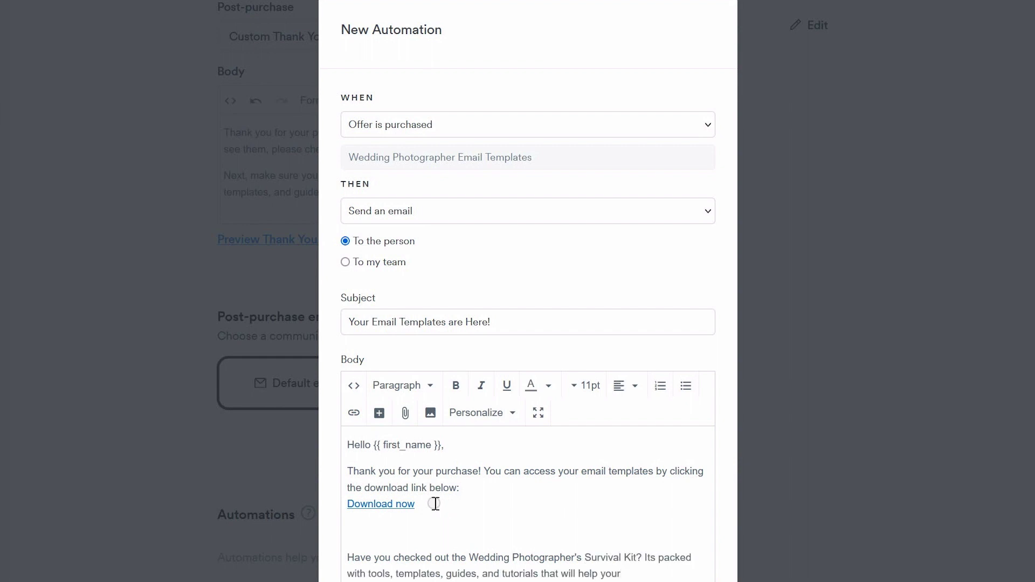
pyautogui.write('wedding')
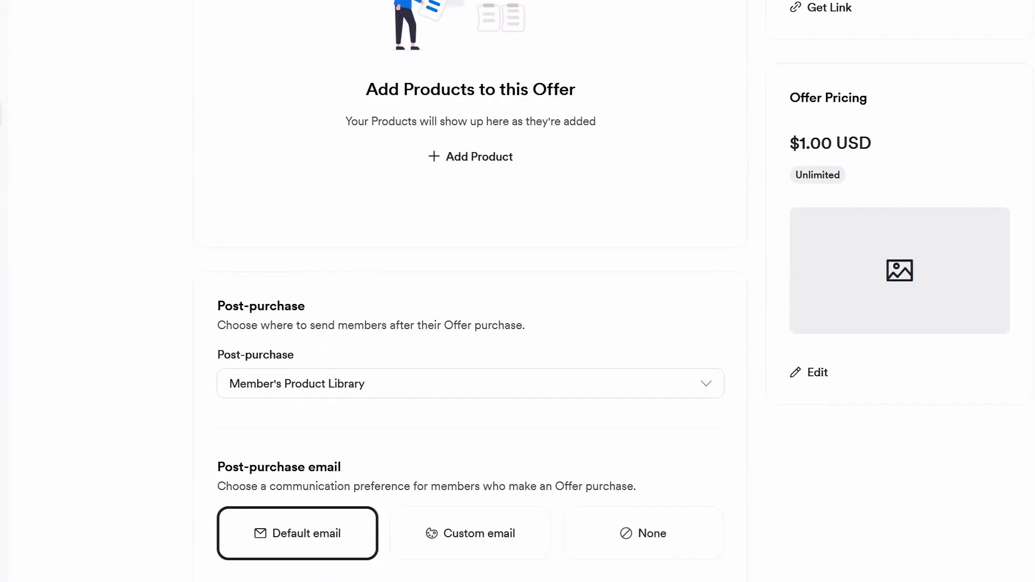
# Edit the offer from its Offer Pricing card and reveal the Choose image options.
pyautogui.scroll(-2, 774, 393)
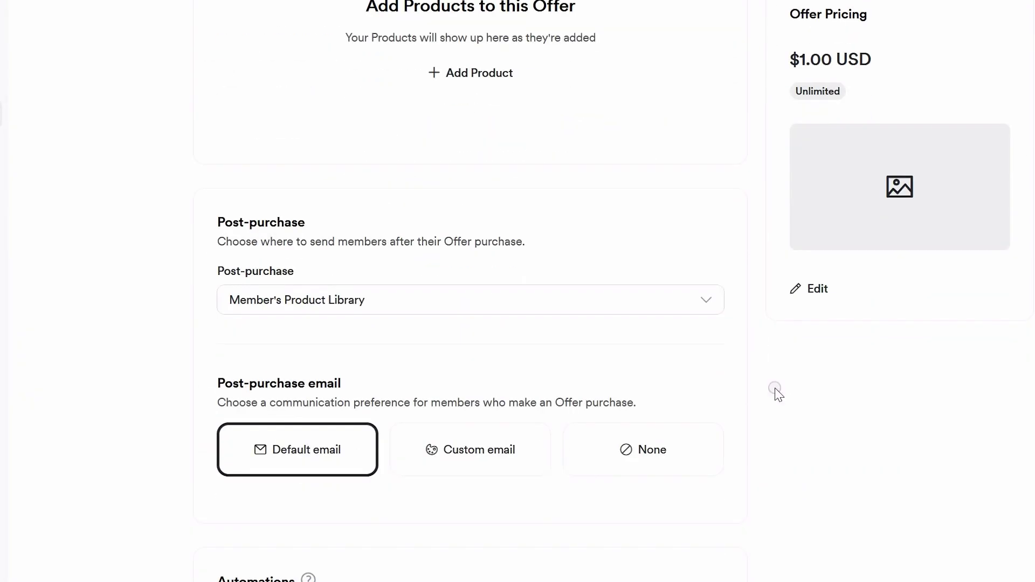
pyautogui.click(816, 297)
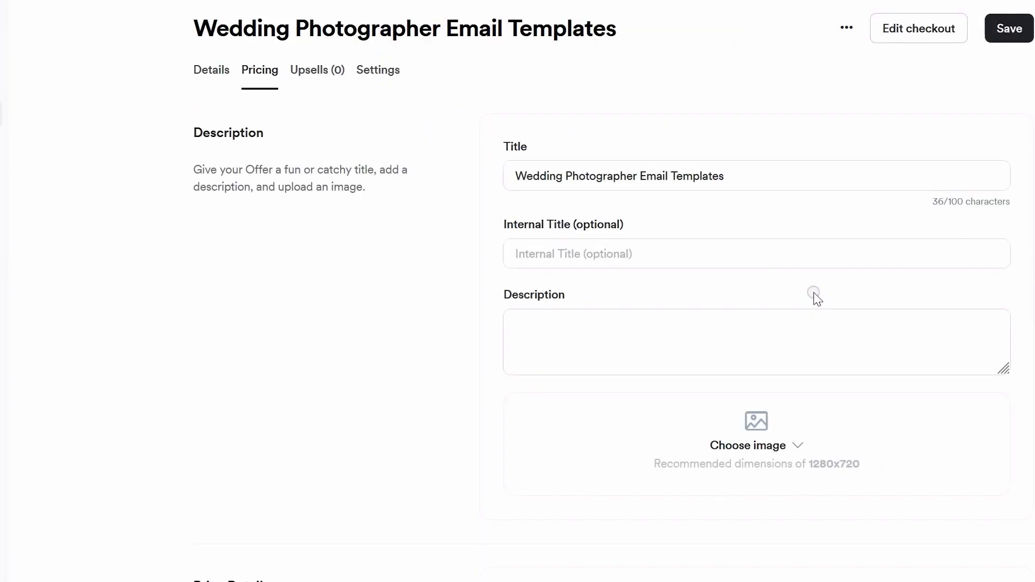
pyautogui.scroll(-3, 859, 211)
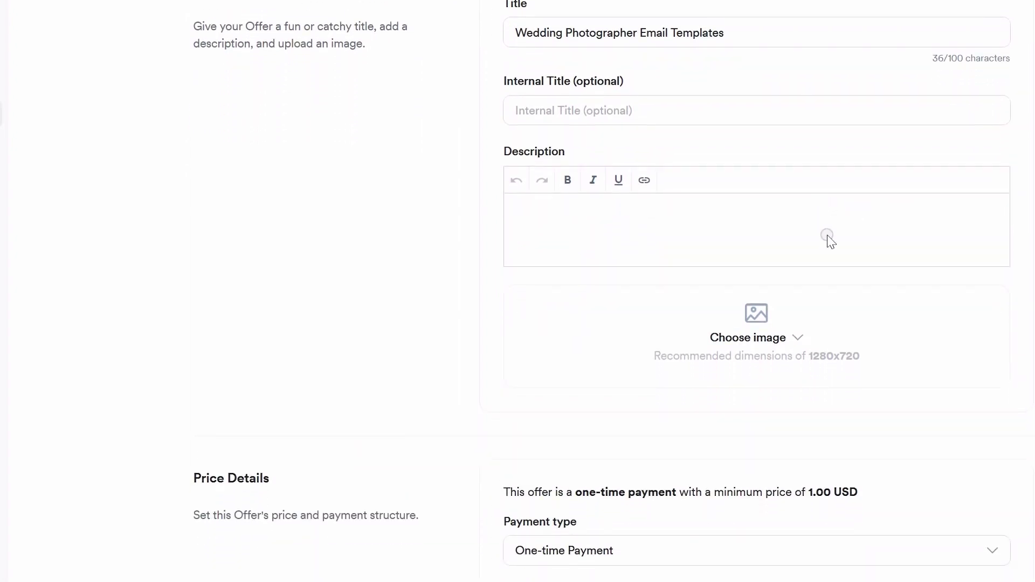
pyautogui.click(799, 336)
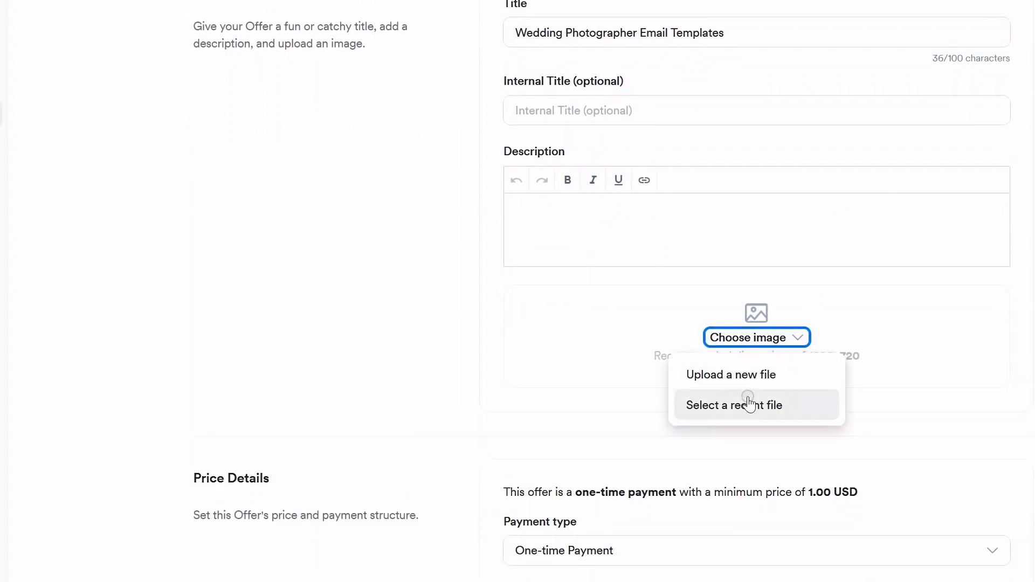
# Add the Wedding Photographer Survival Kit discount upsell, titled with a '- DISCOUNTED!' suffix.
pyautogui.click(742, 376)
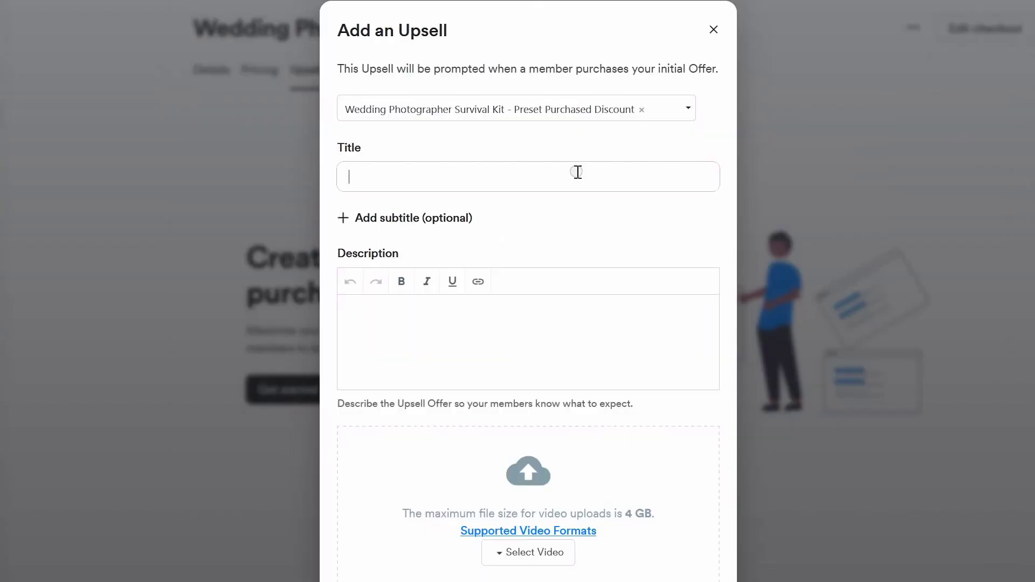
pyautogui.write('Wedding')
pyautogui.click(532, 197)
pyautogui.write('- DIS')
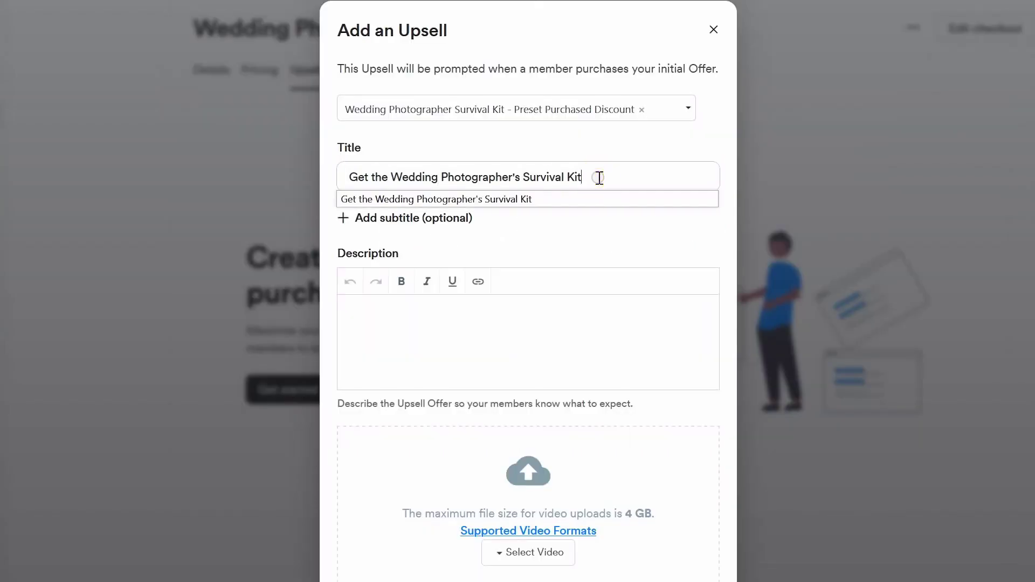
pyautogui.write('COUNTED!')
pyautogui.click(496, 337)
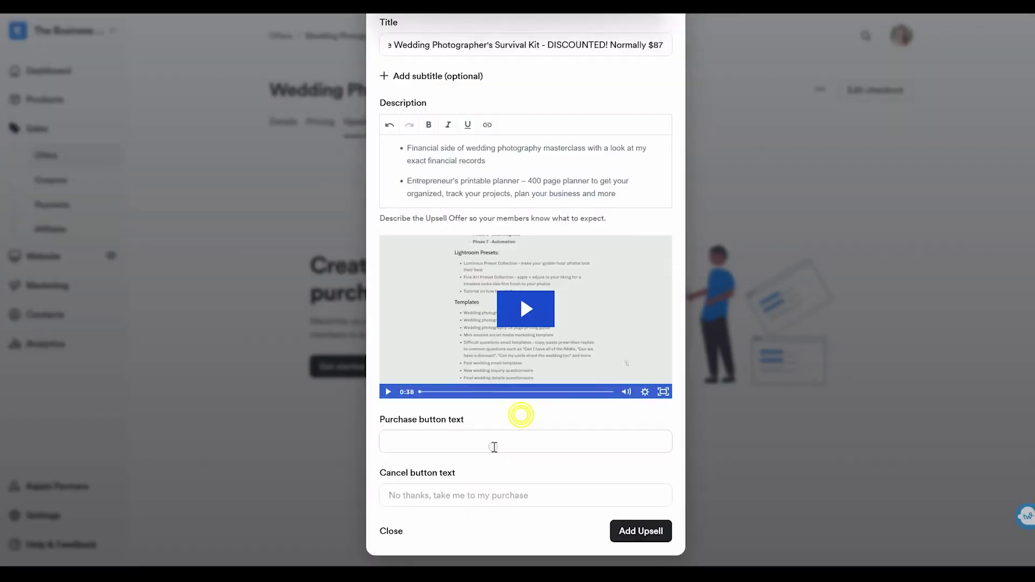
pyautogui.press('Tab')
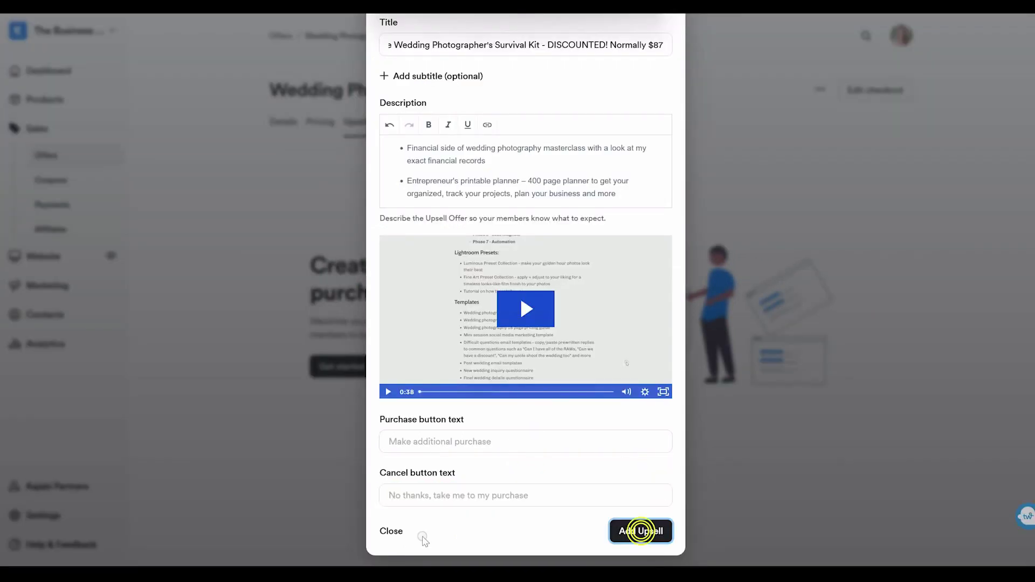
pyautogui.click(620, 533)
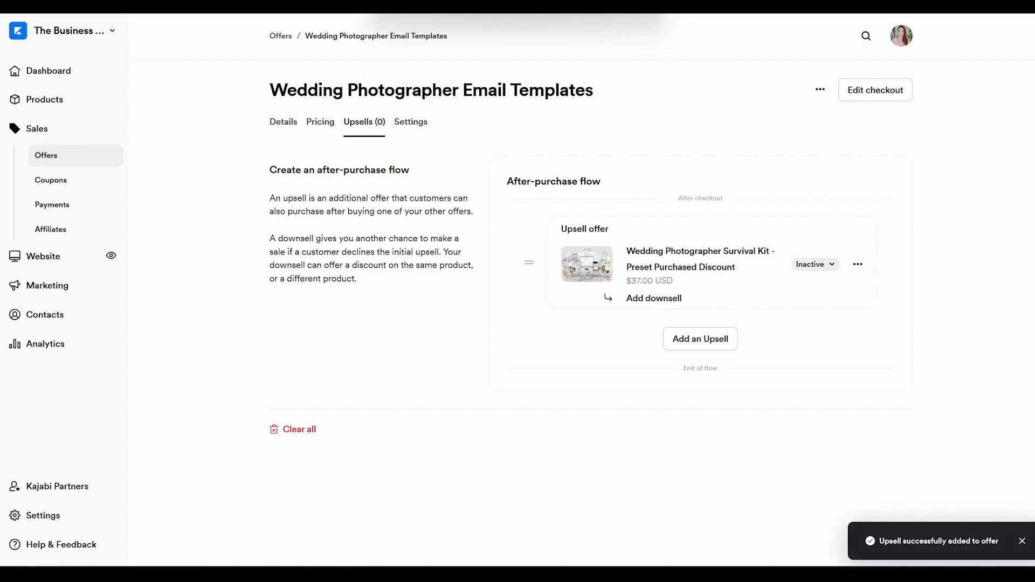
# In offer Settings, turn on purchase notifications and enter the notification email address.
pyautogui.click(411, 121)
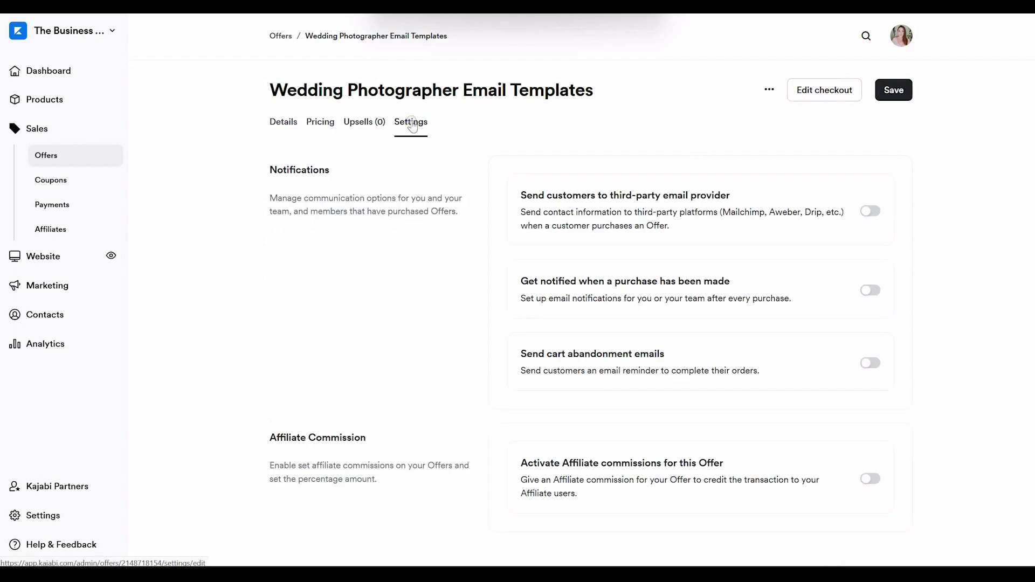
pyautogui.click(870, 290)
pyautogui.click(640, 350)
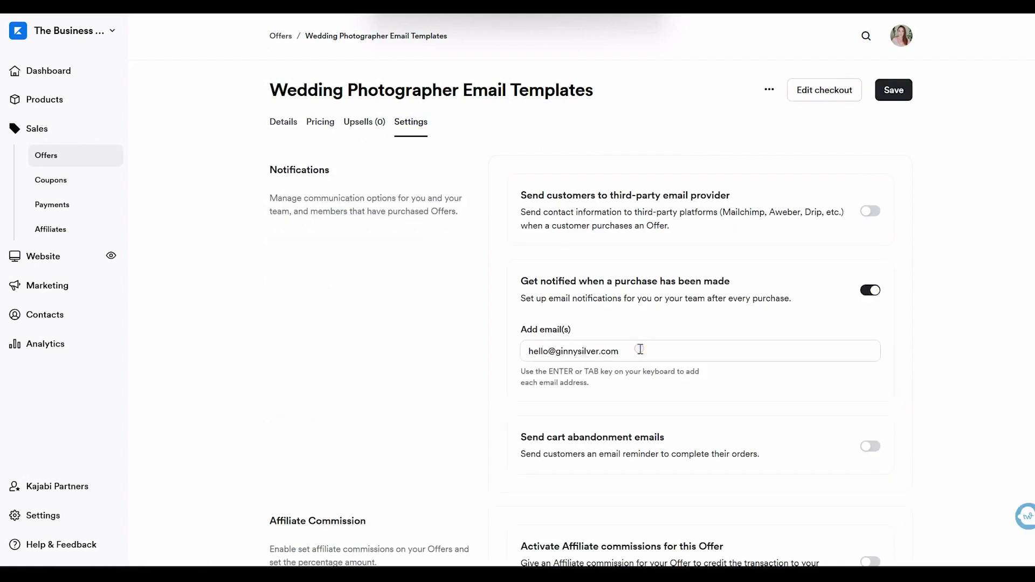
# Enable 24-hour cart abandonment emails and a 20% affiliate commission, then save.
pyautogui.click(870, 446)
pyautogui.click(866, 504)
pyautogui.click(869, 484)
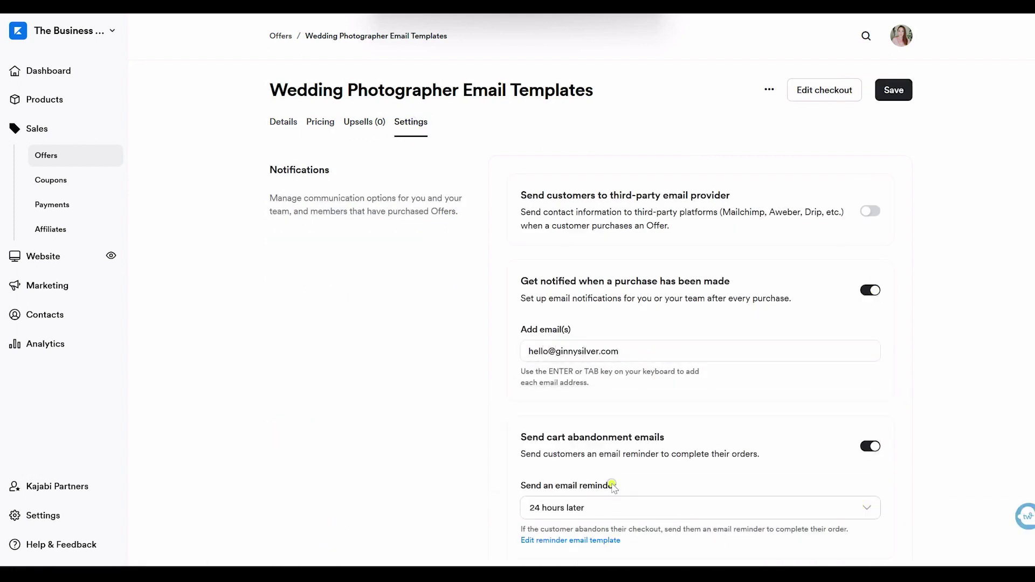
pyautogui.scroll(-3, 978, 242)
pyautogui.click(870, 484)
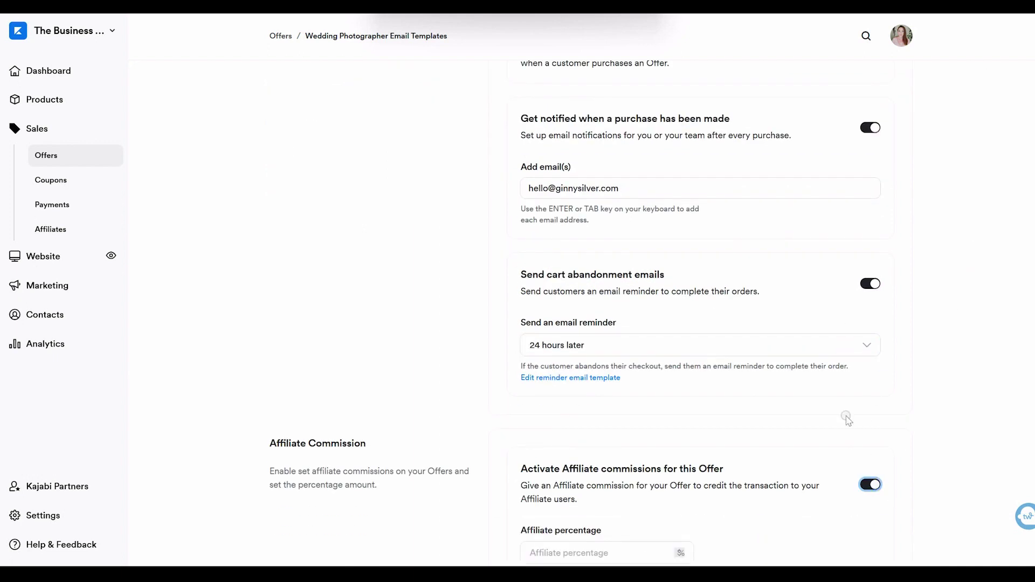
pyautogui.scroll(-1, 846, 418)
pyautogui.click(585, 506)
pyautogui.write('00')
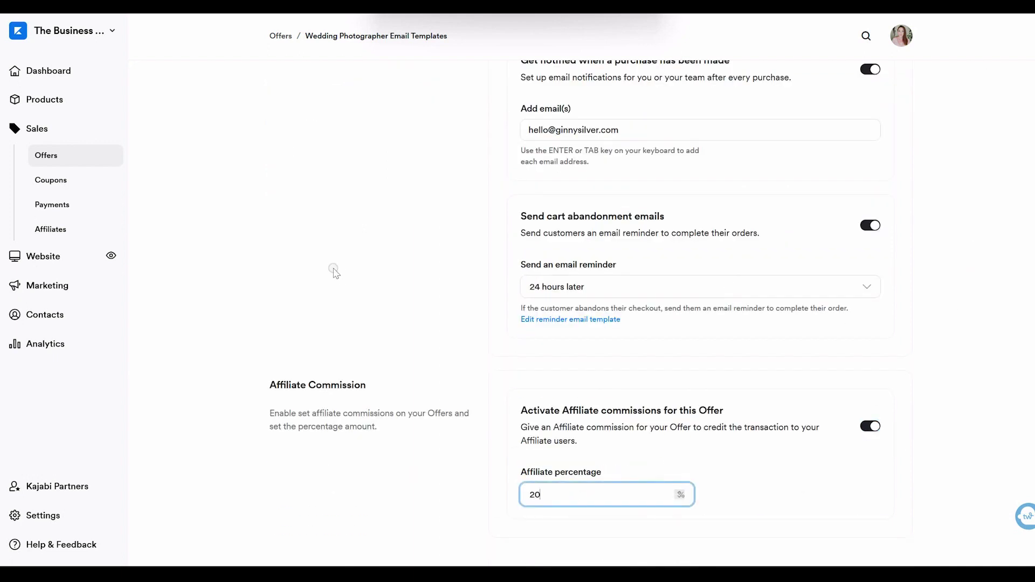
pyautogui.scroll(4, 354, 33)
pyautogui.click(889, 93)
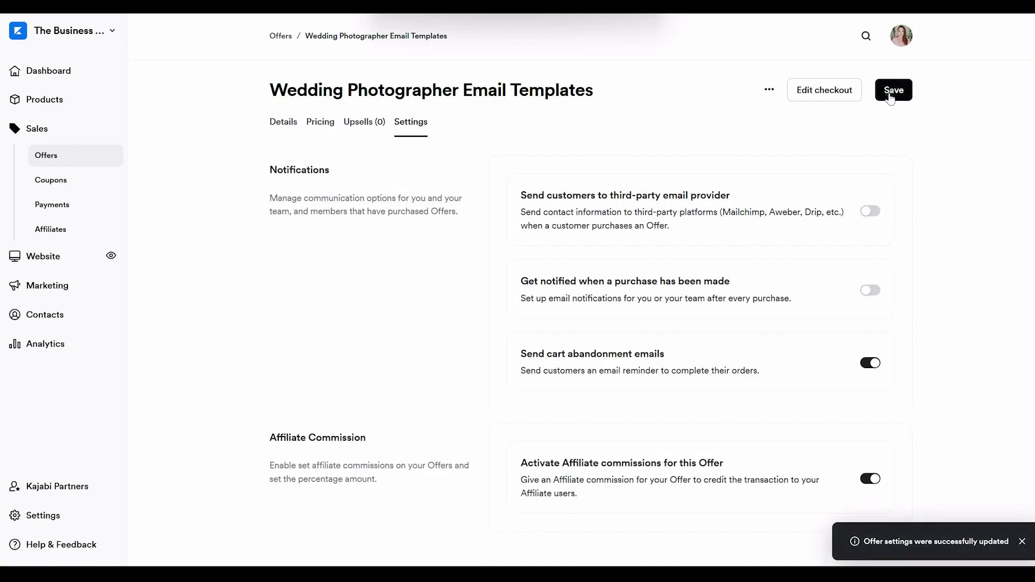
pyautogui.click(769, 90)
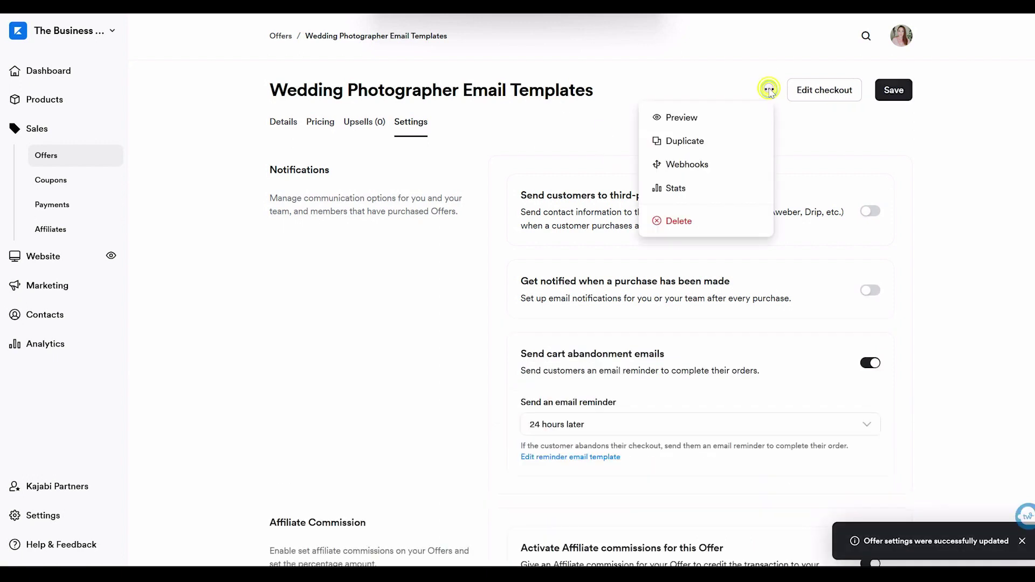
pyautogui.click(820, 90)
# Replace the checkout page description with the pasted text and save it.
pyautogui.click(485, 471)
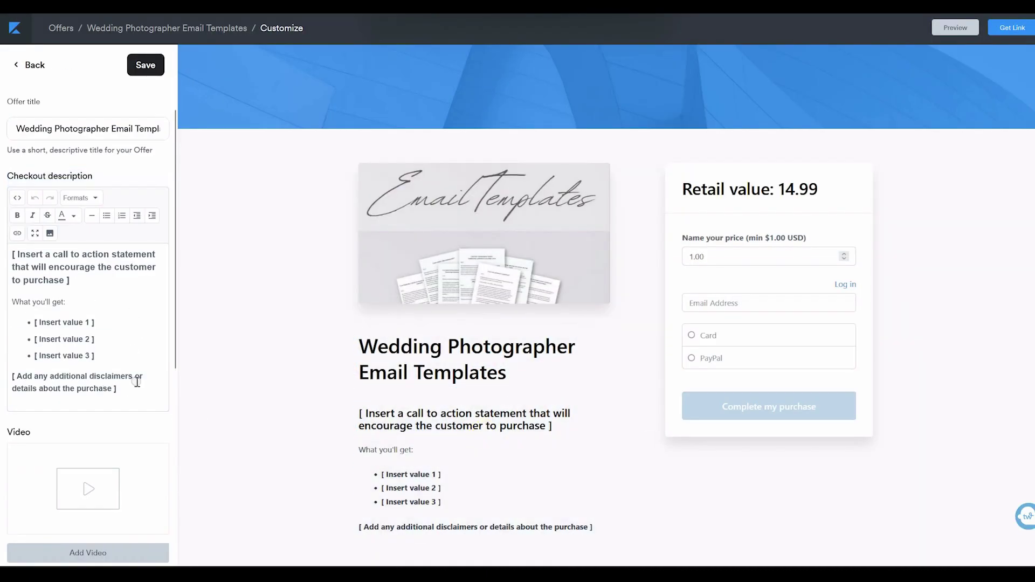
pyautogui.hotkey('ctrl', 'a')
pyautogui.hotkey('ctrl', 'v')
pyautogui.moveTo(167, 396); pyautogui.dragTo(163, 254)
pyautogui.click(145, 65)
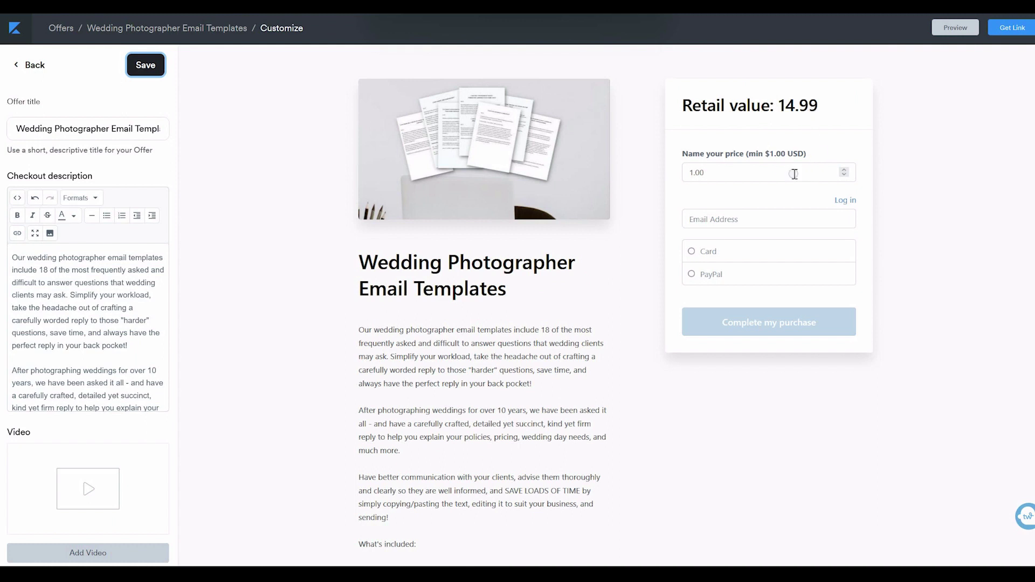
pyautogui.scroll(-1, 166, 416)
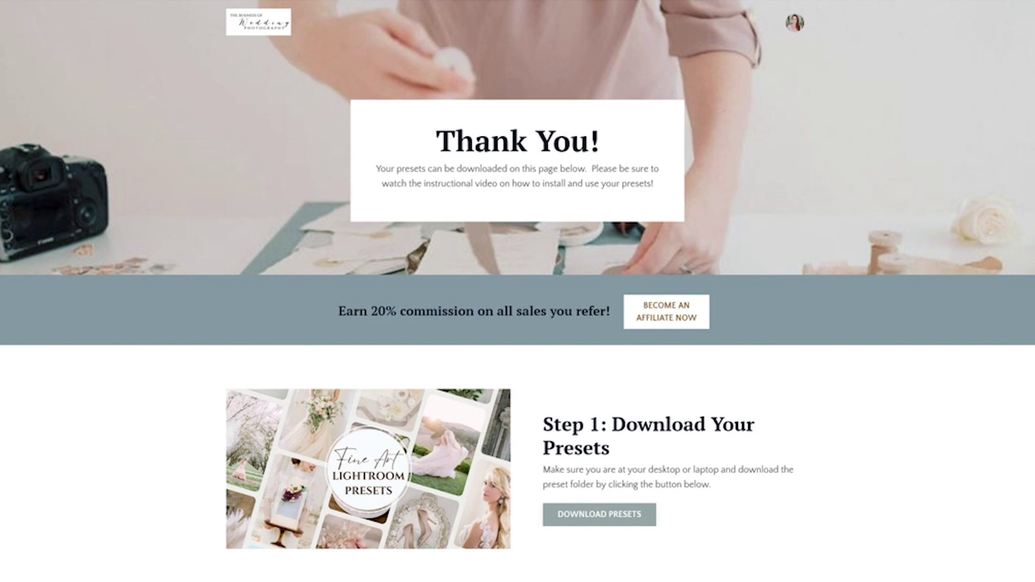
# Scroll through the presets and Marketing Map thank-you pages to the PDF download and Overview lesson.
pyautogui.scroll(-5, 518, 291)
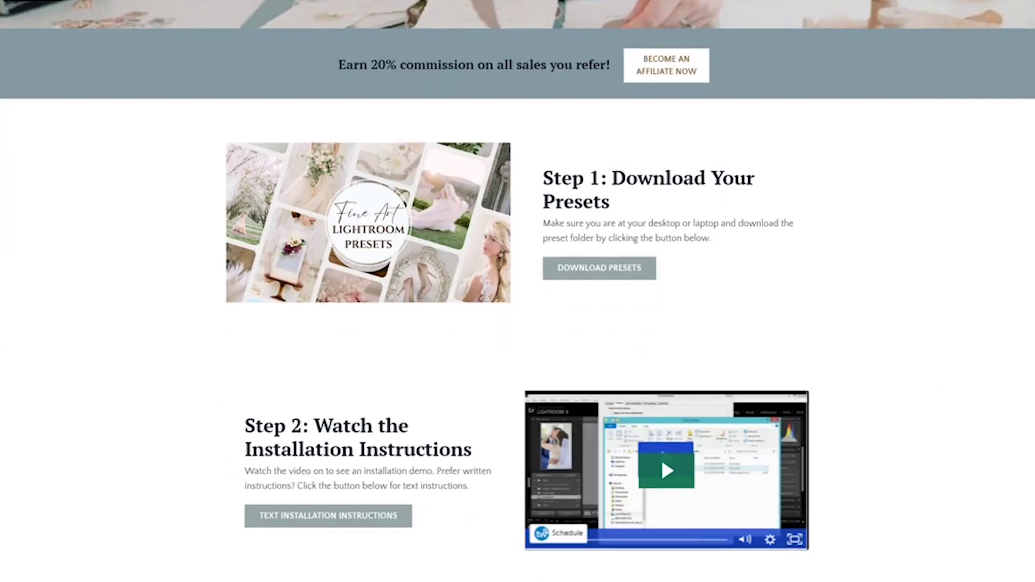
pyautogui.scroll(-9, 517, 291)
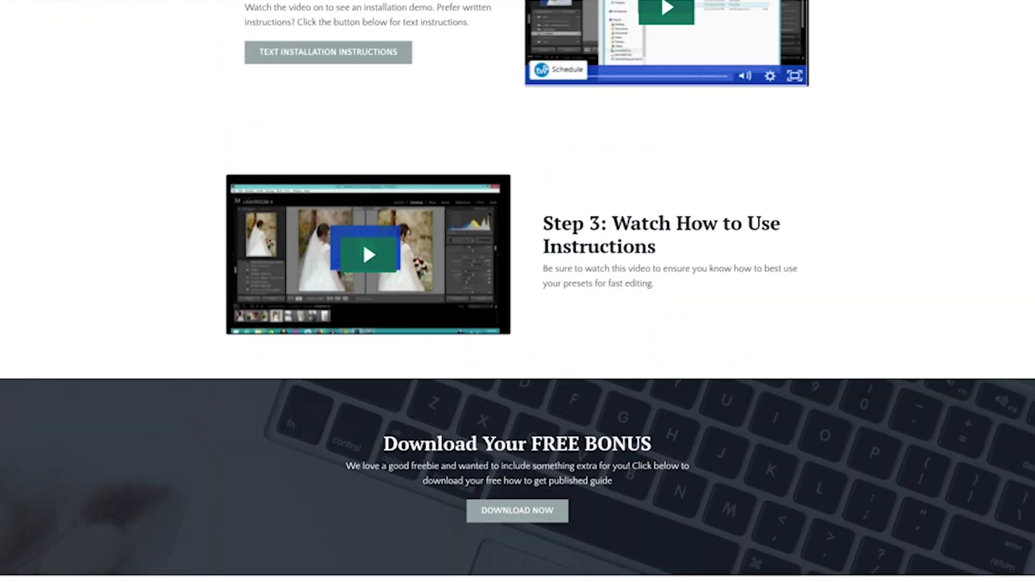
pyautogui.scroll(-7, 518, 291)
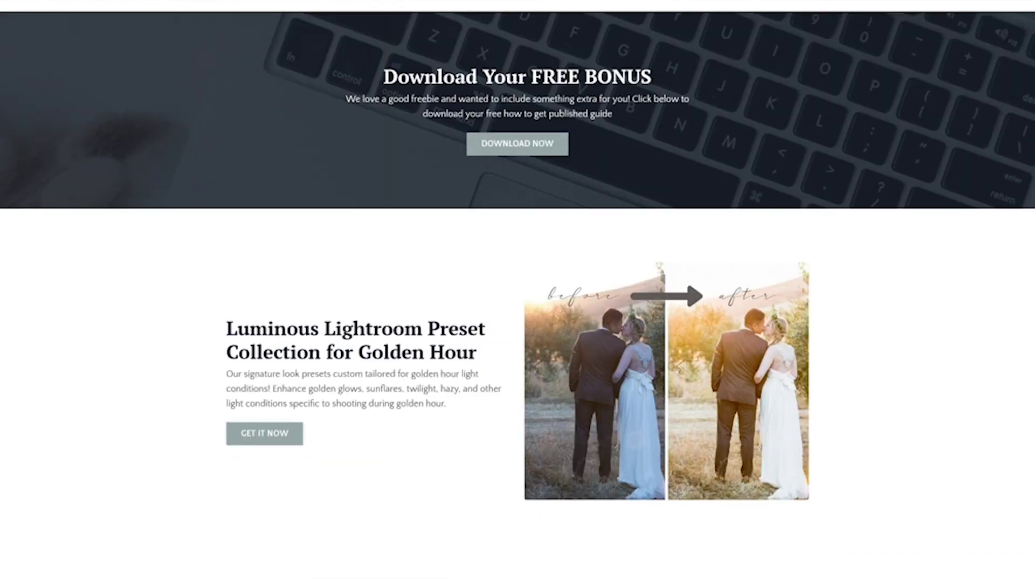
pyautogui.scroll(-6, 518, 292)
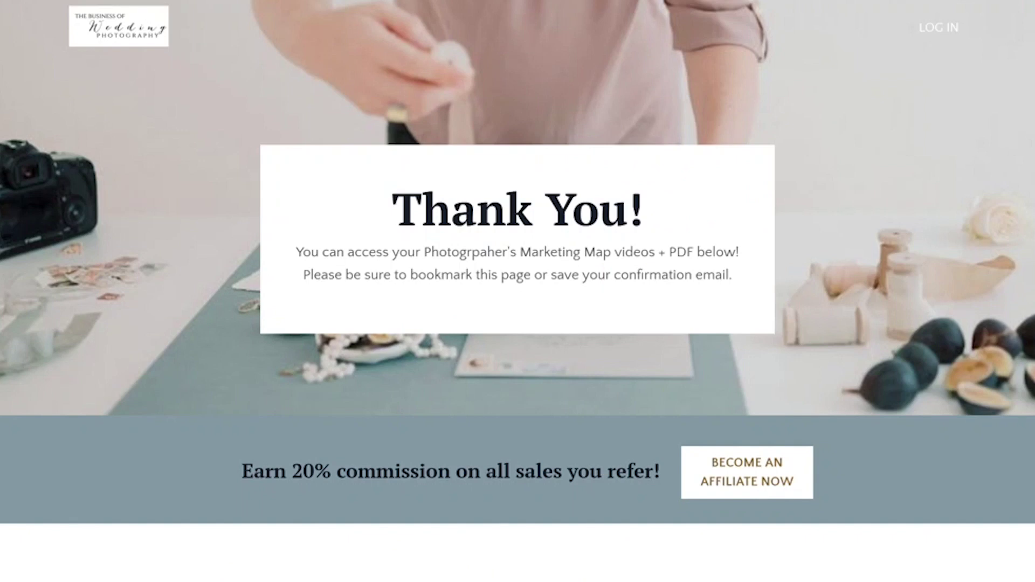
pyautogui.scroll(-5, 517, 291)
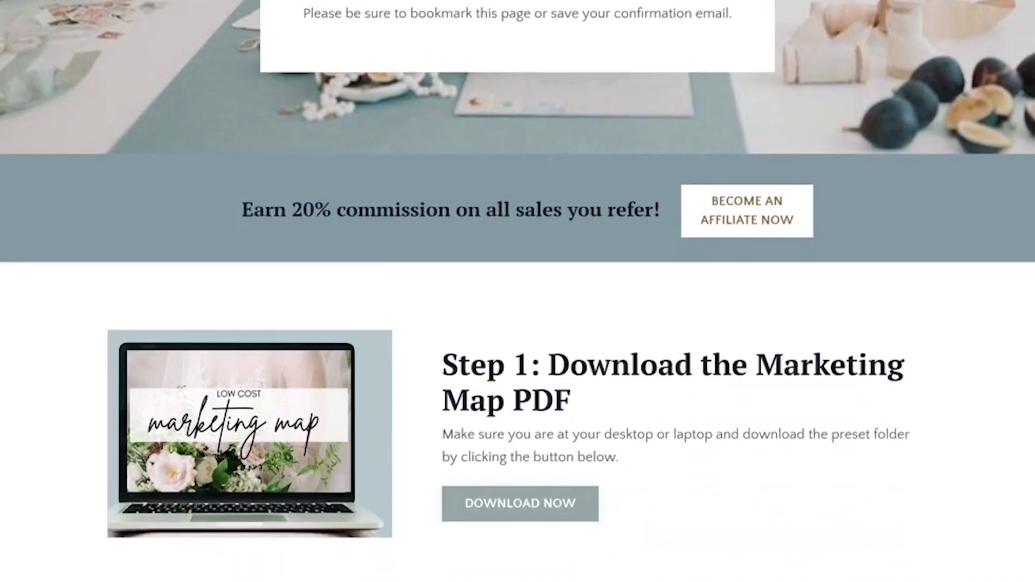
pyautogui.scroll(-2, 517, 291)
pyautogui.scroll(-1, 517, 291)
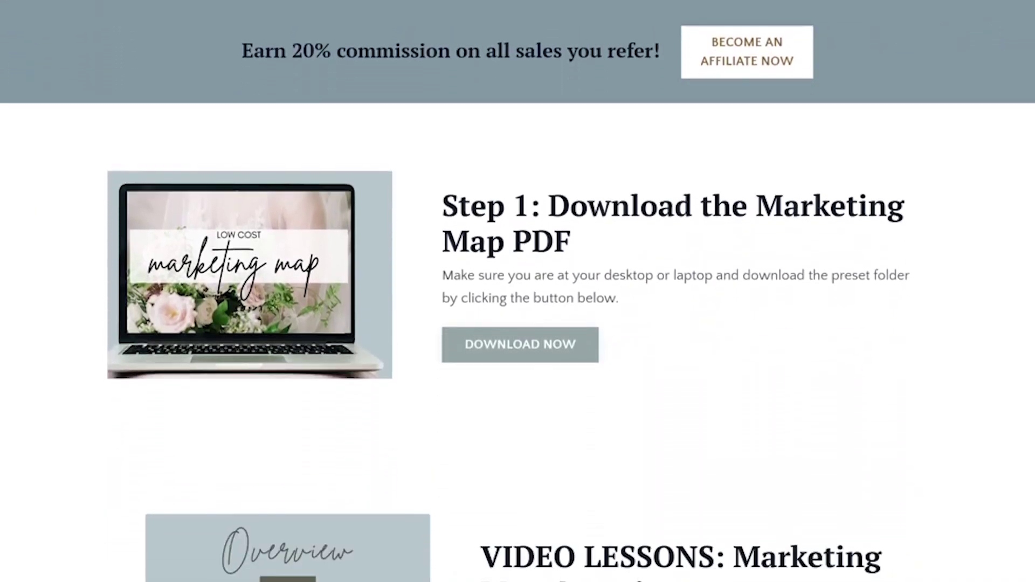
pyautogui.scroll(-4, 518, 291)
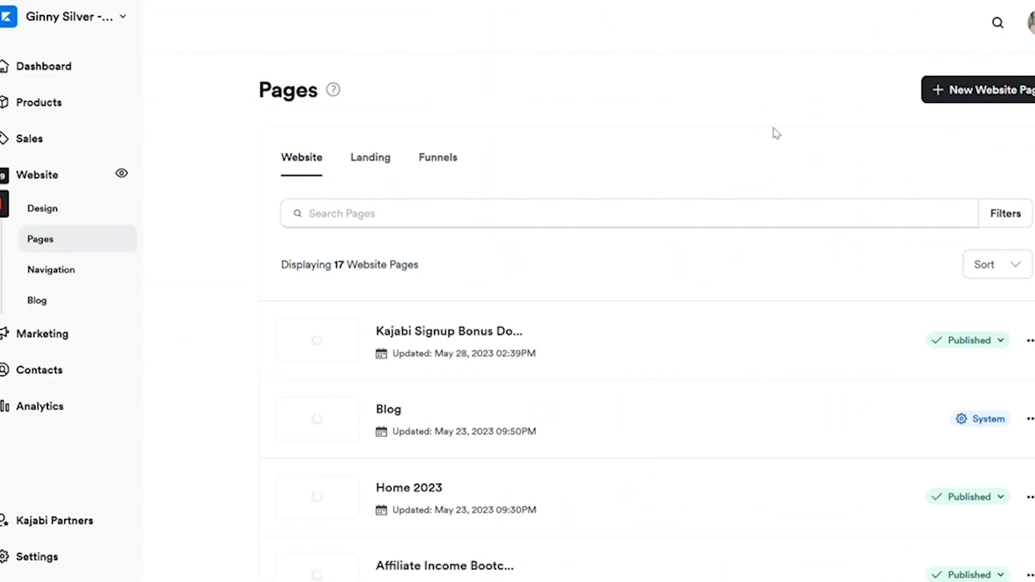
# Create a website page named 'Access Page Test' and open it in the page builder.
pyautogui.click(934, 97)
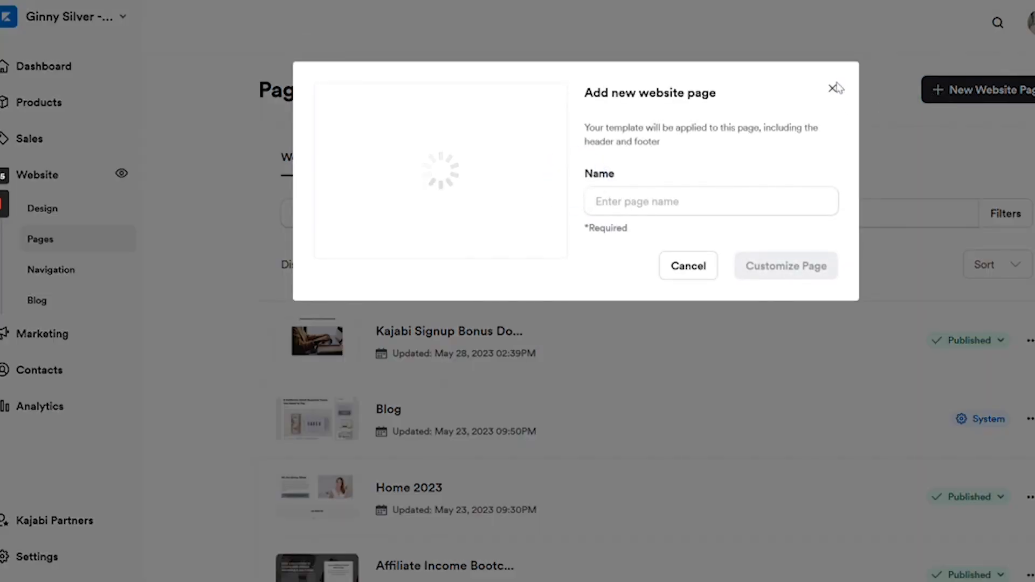
pyautogui.click(749, 201)
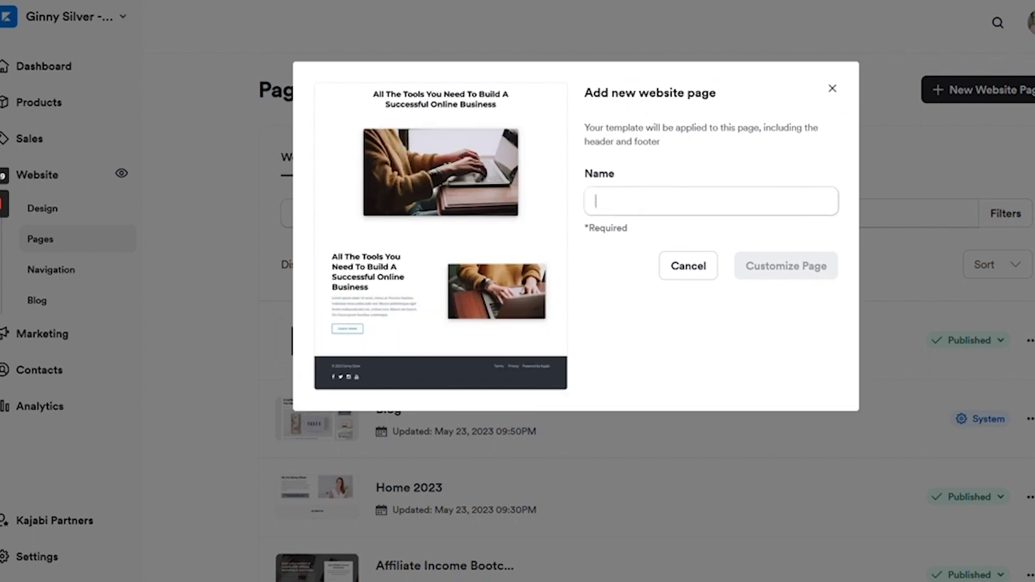
pyautogui.write('Access Page Test')
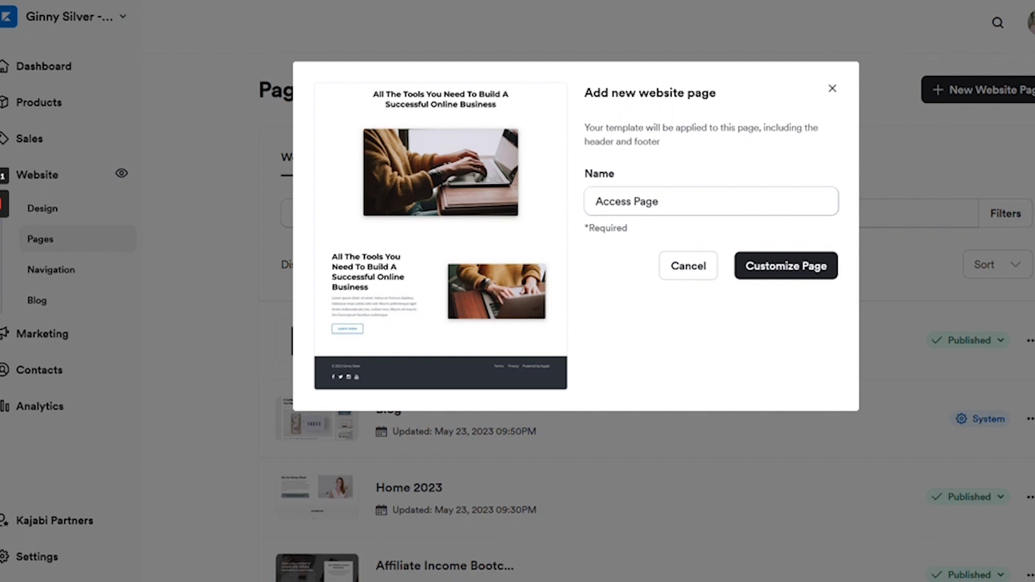
pyautogui.click(787, 273)
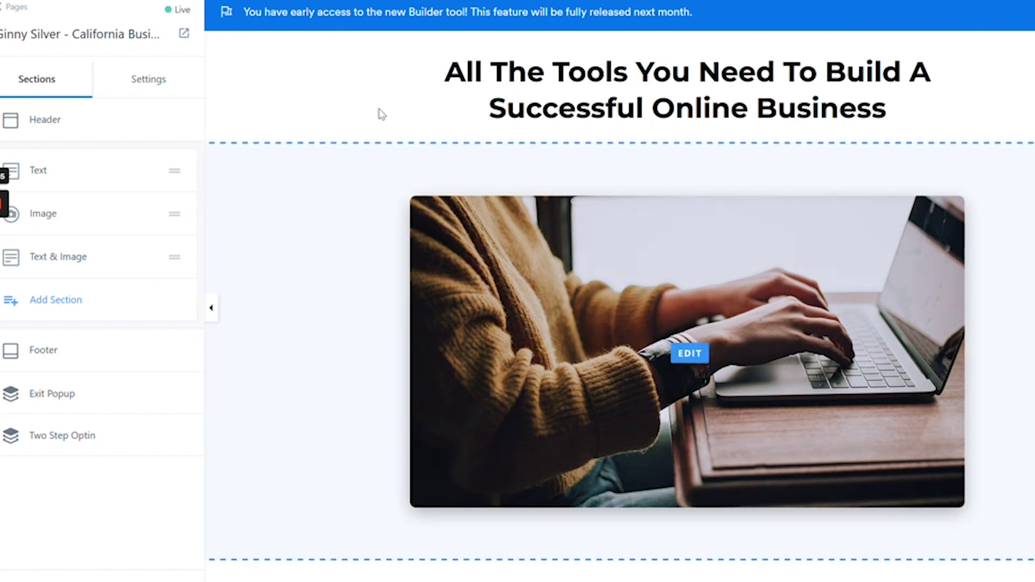
# Delete the Text & Image section from the page.
pyautogui.click(146, 260)
pyautogui.click(147, 257)
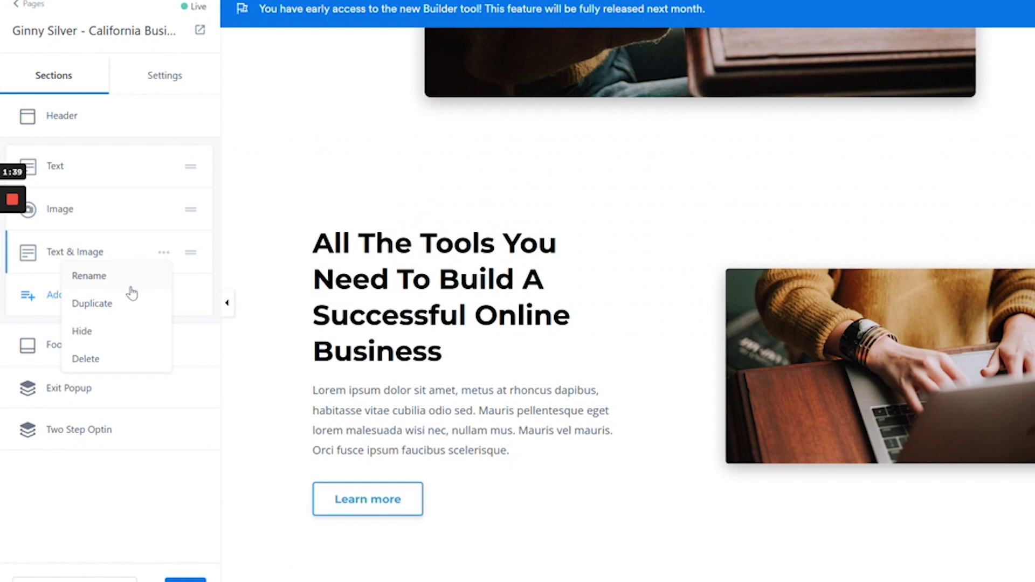
pyautogui.click(105, 358)
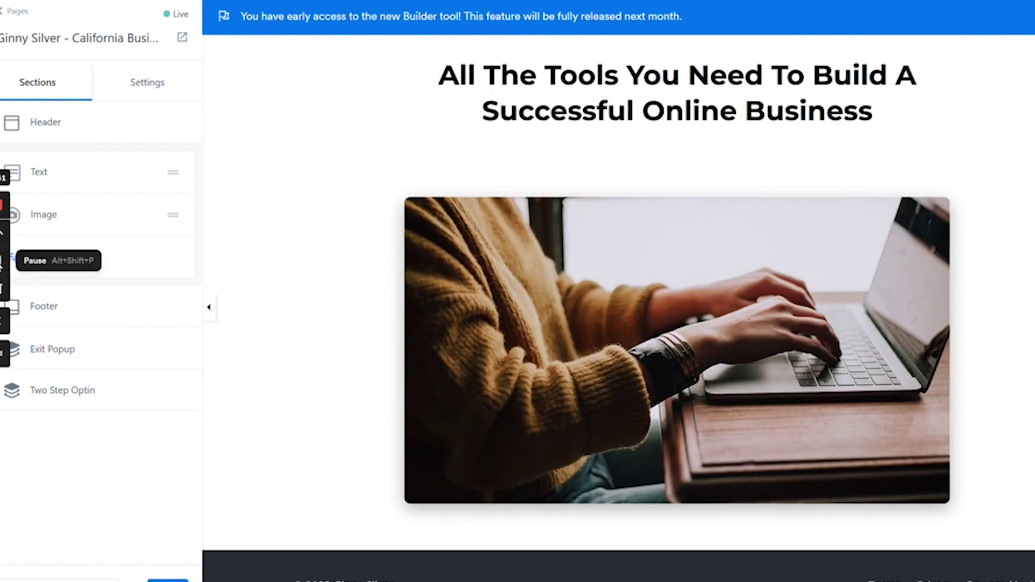
# Add a Custom Content section with Use Background Image and Use Image Overlay turned off.
pyautogui.click(70, 254)
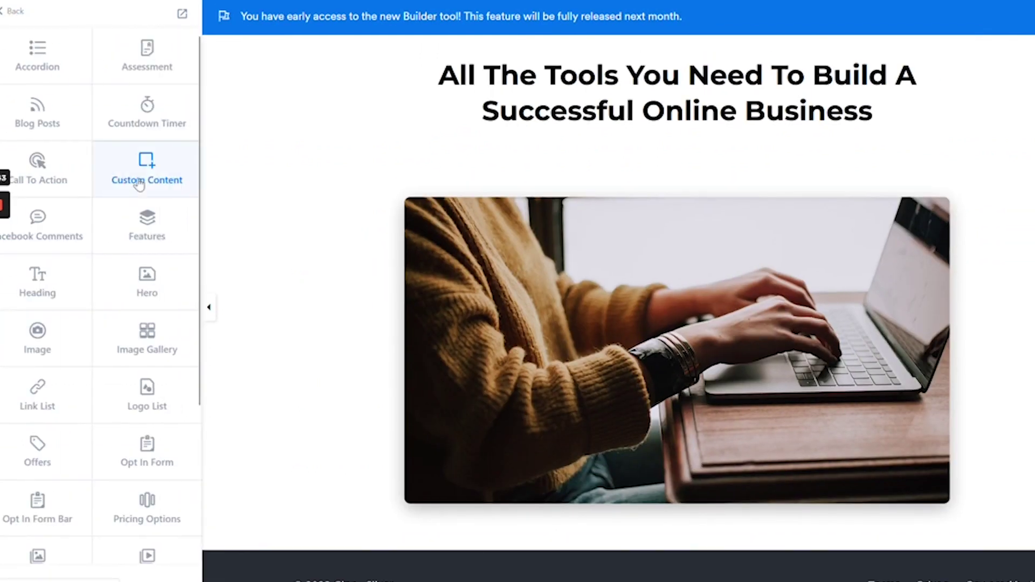
pyautogui.moveTo(146, 178)
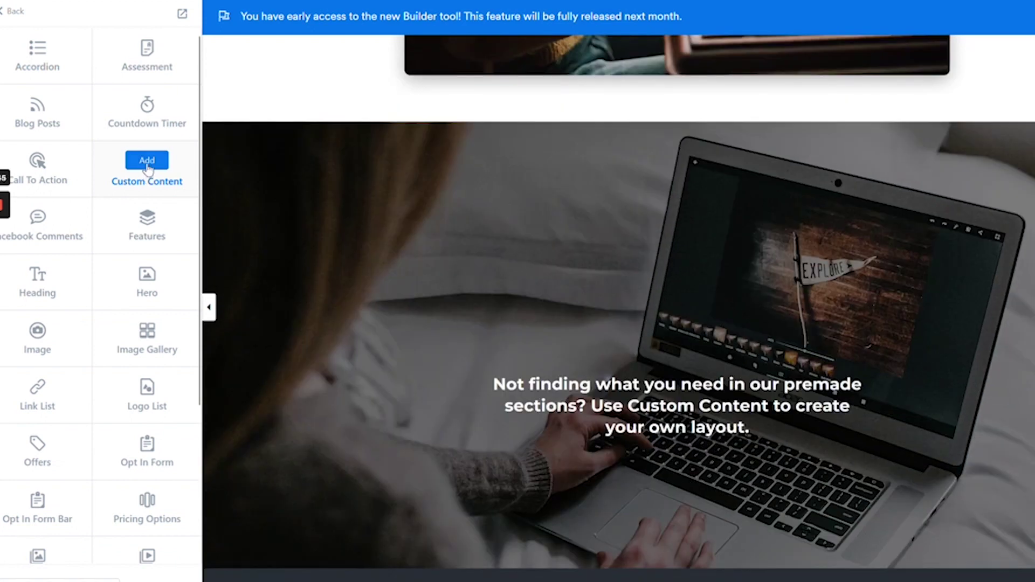
pyautogui.click(147, 160)
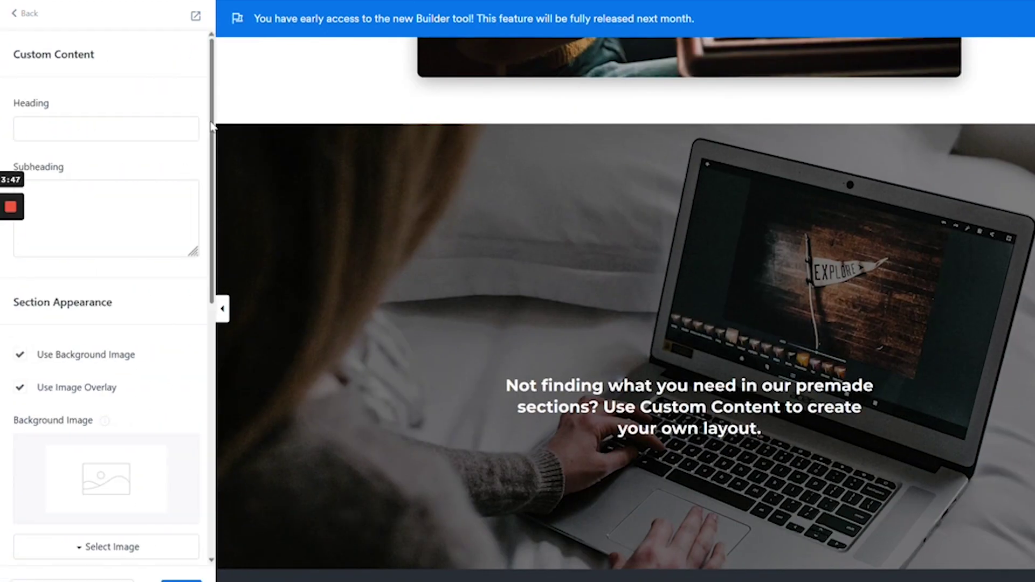
pyautogui.scroll(-2, 211, 129)
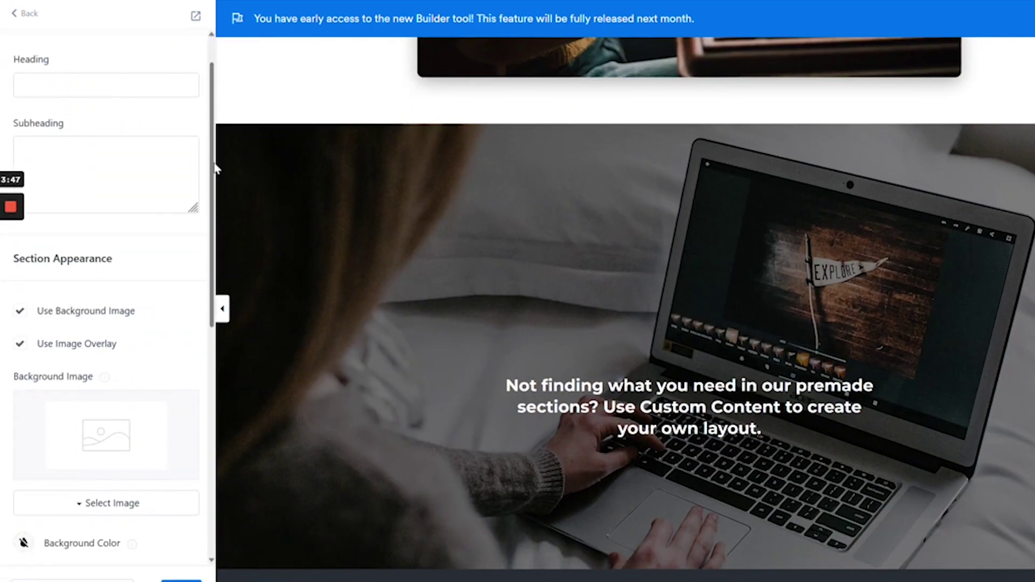
pyautogui.click(22, 311)
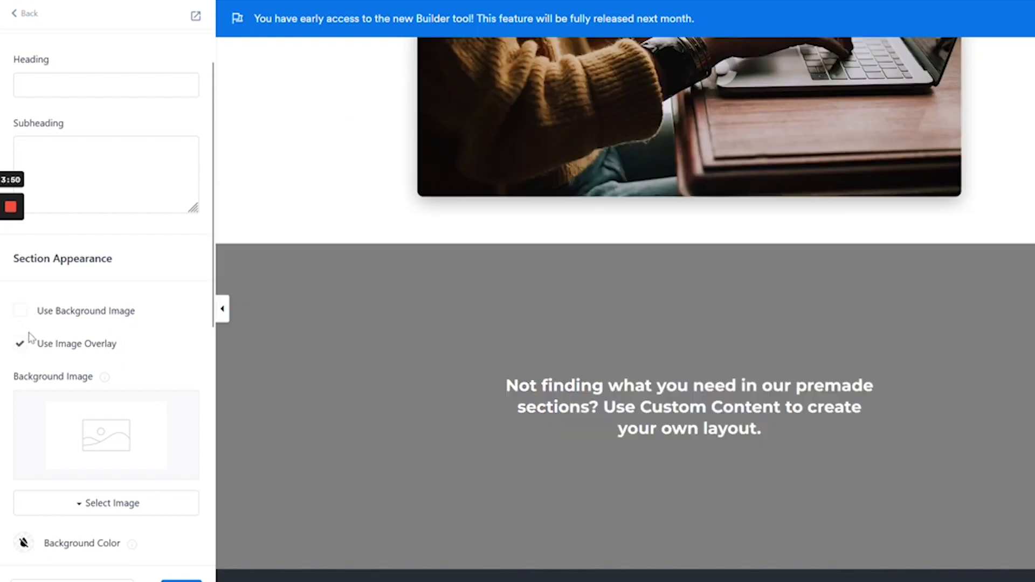
pyautogui.click(22, 344)
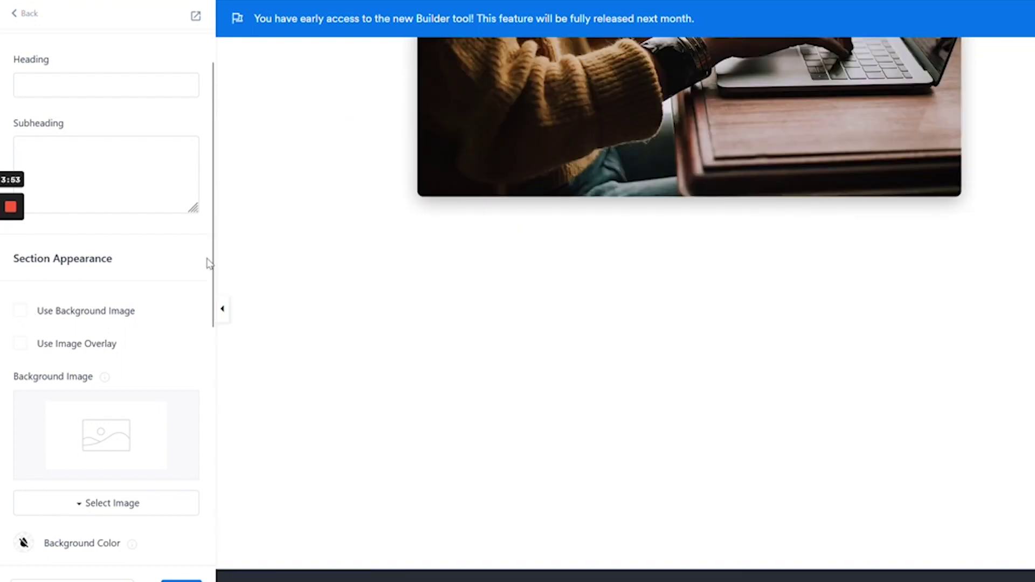
pyautogui.moveTo(209, 263); pyautogui.dragTo(215, 505)
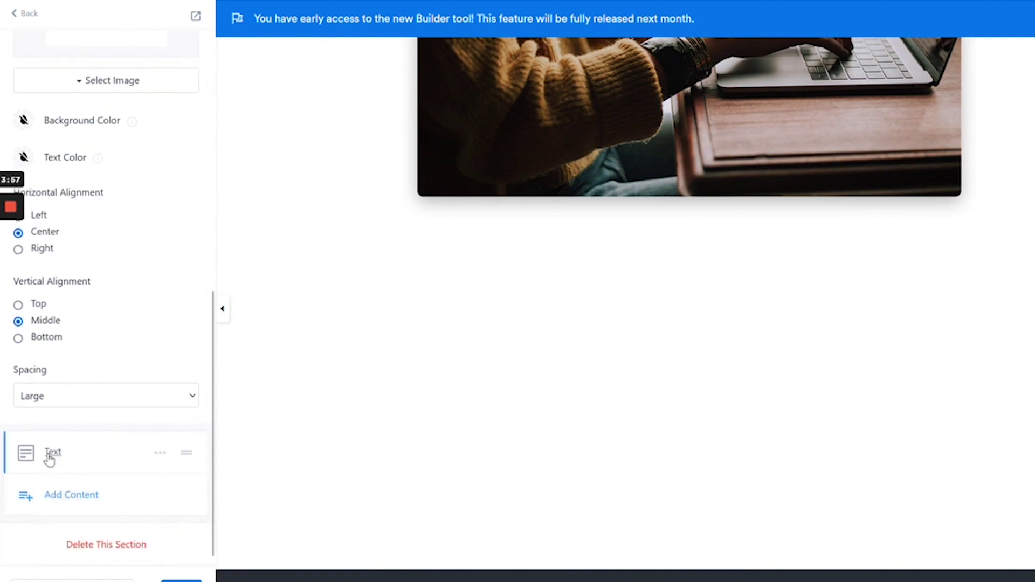
# Add a Video block to the Custom Content section and open its settings.
pyautogui.click(57, 496)
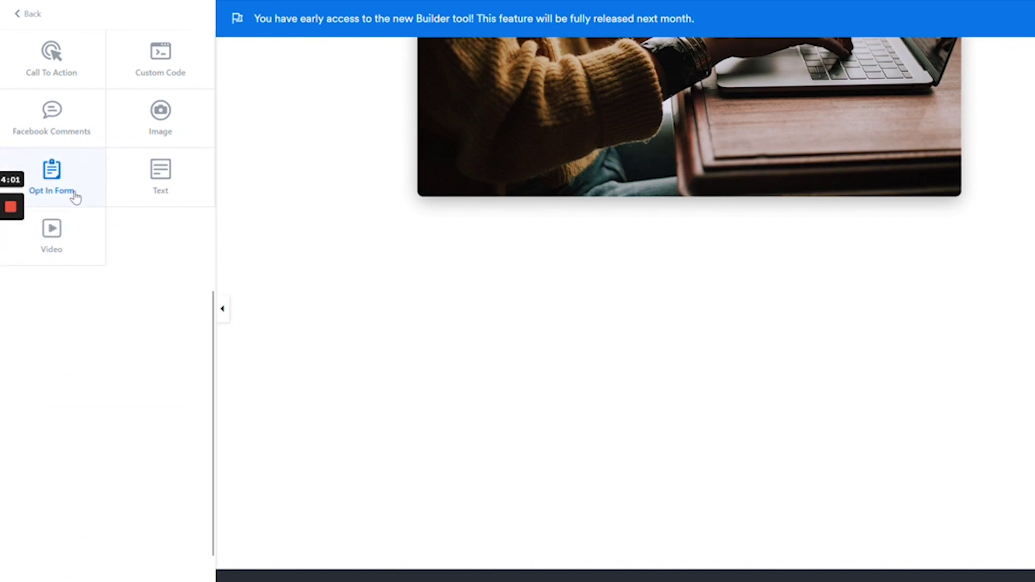
pyautogui.click(62, 240)
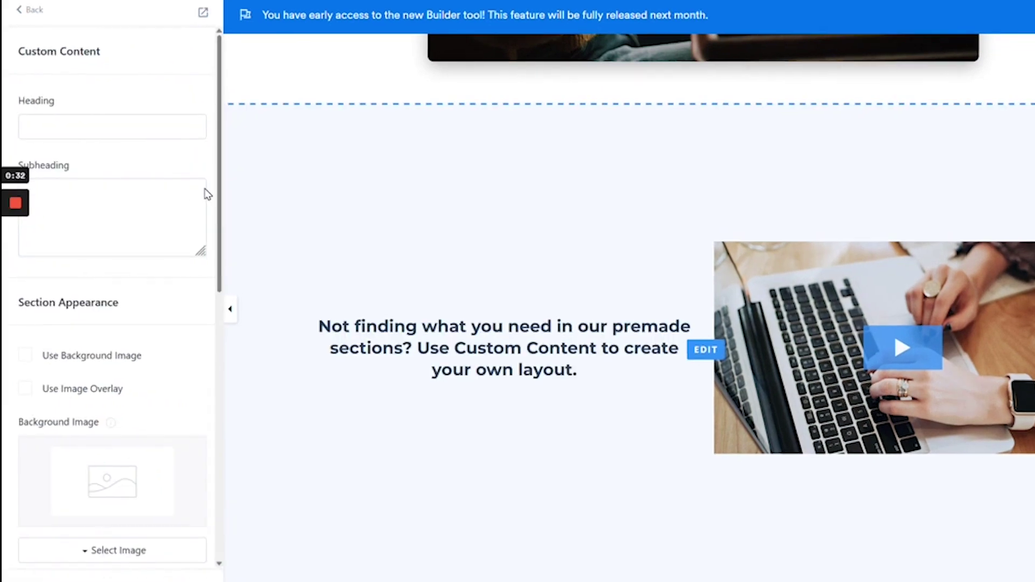
pyautogui.click(31, 11)
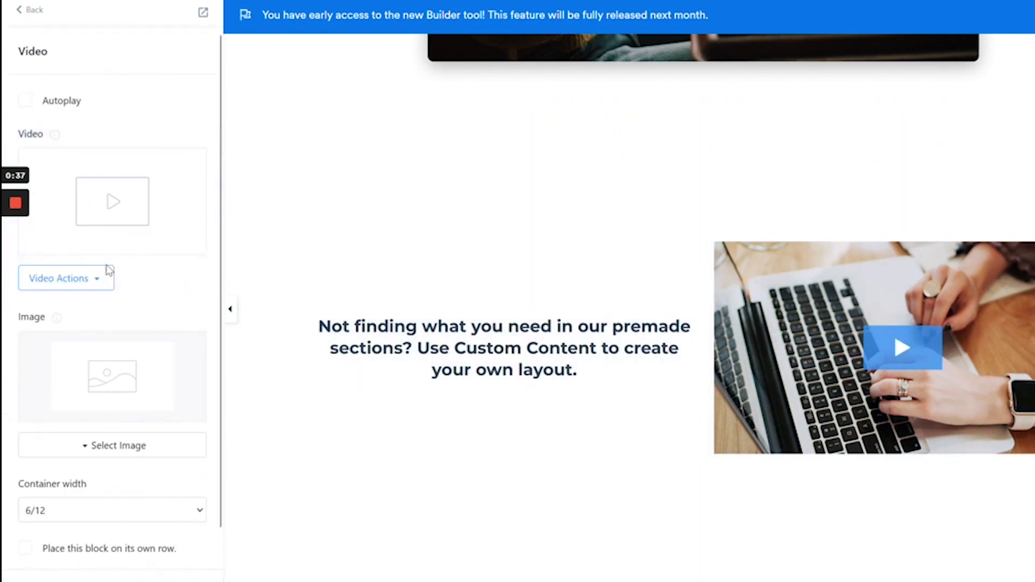
pyautogui.click(108, 276)
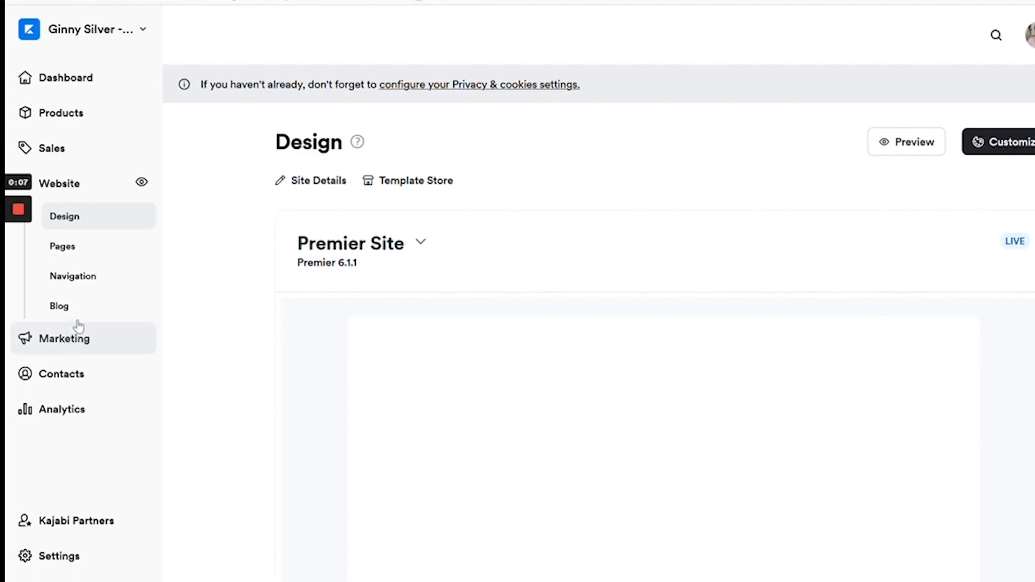
# Open the Access Page Test page's details and keep Member Visibility turned on.
pyautogui.click(103, 251)
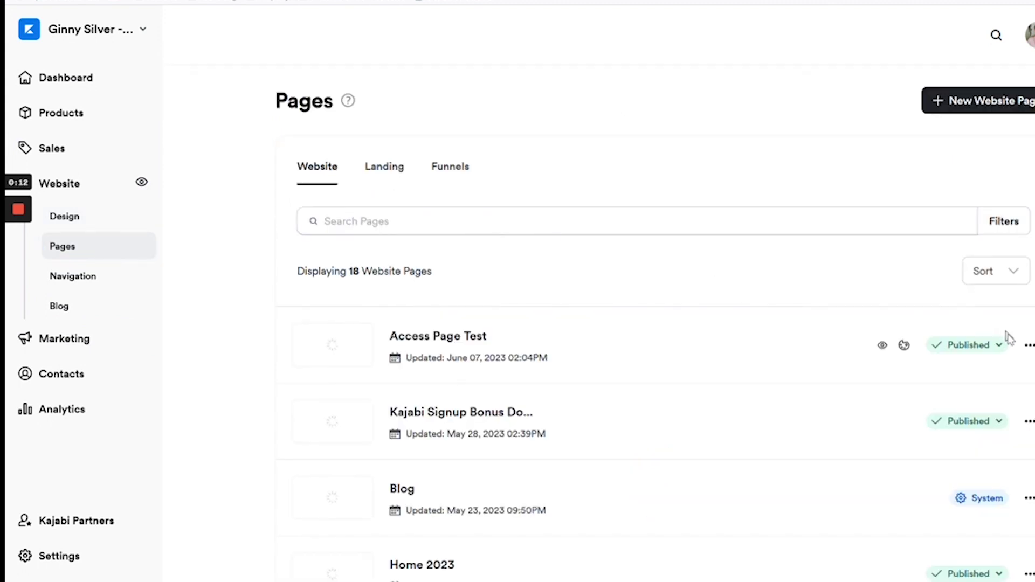
pyautogui.click(1029, 346)
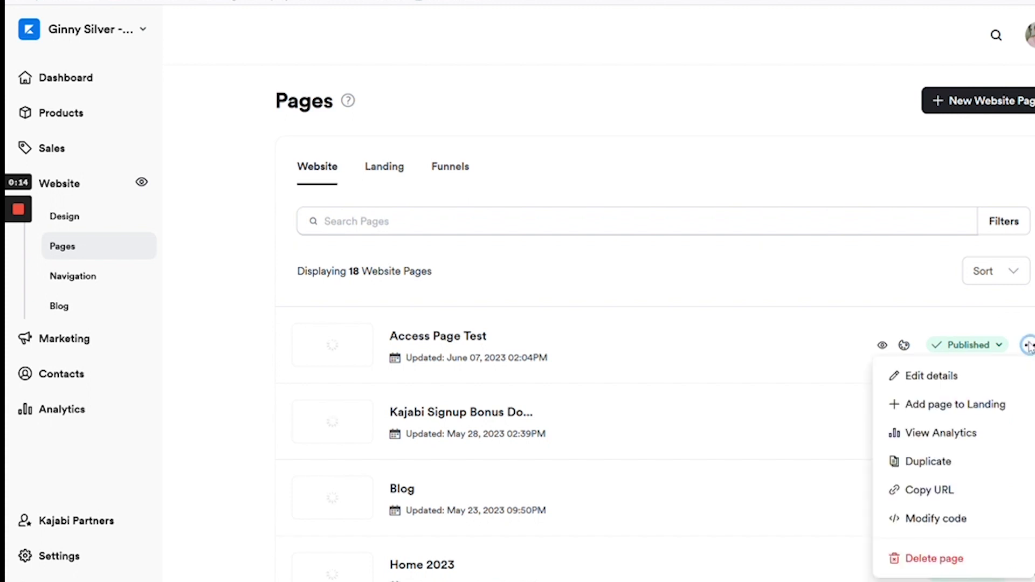
pyautogui.click(977, 384)
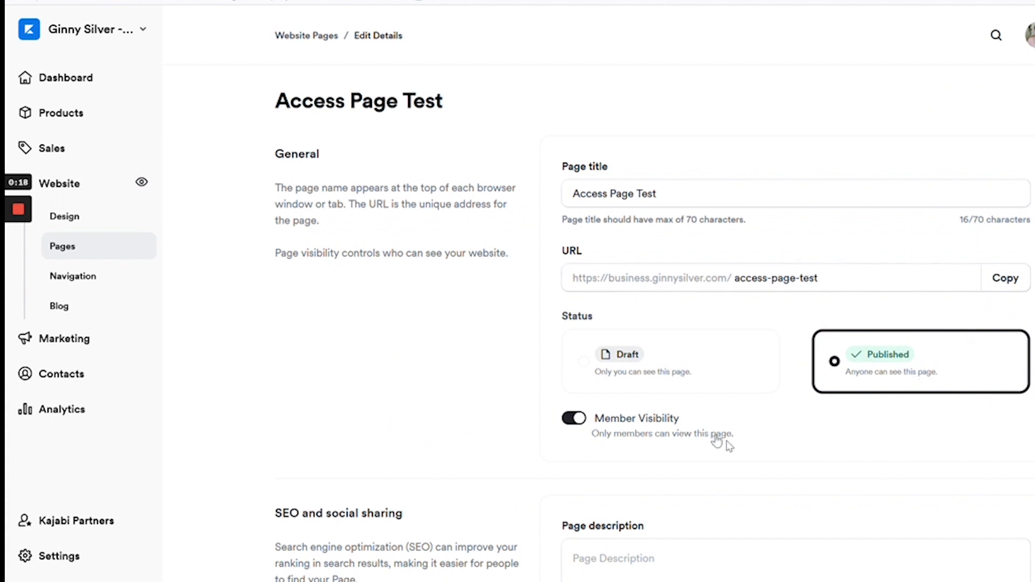
pyautogui.click(572, 422)
pyautogui.click(579, 422)
# Copy the Access Page Test URL and go to the Sales area to find the offer.
pyautogui.click(1009, 286)
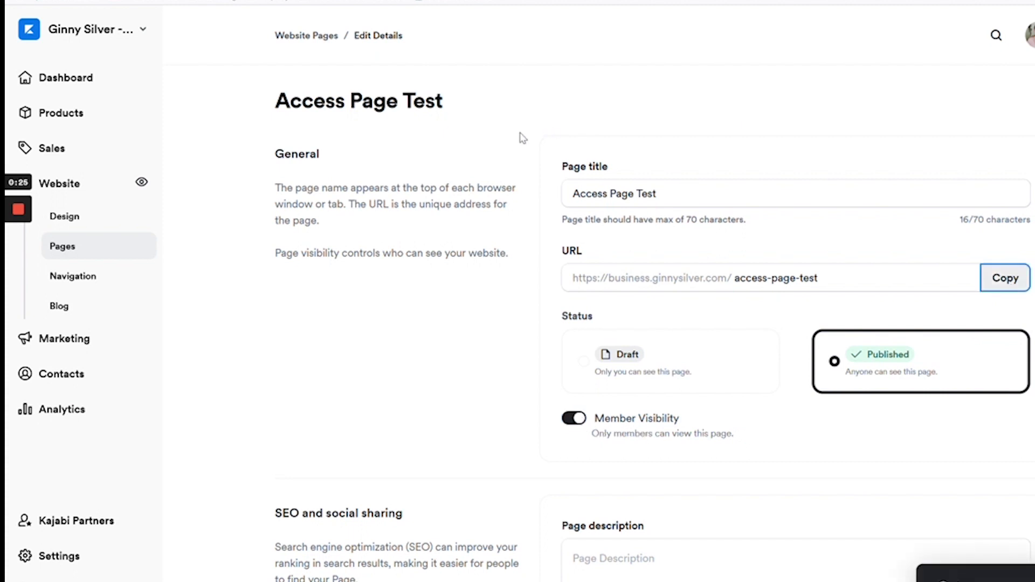
pyautogui.click(101, 154)
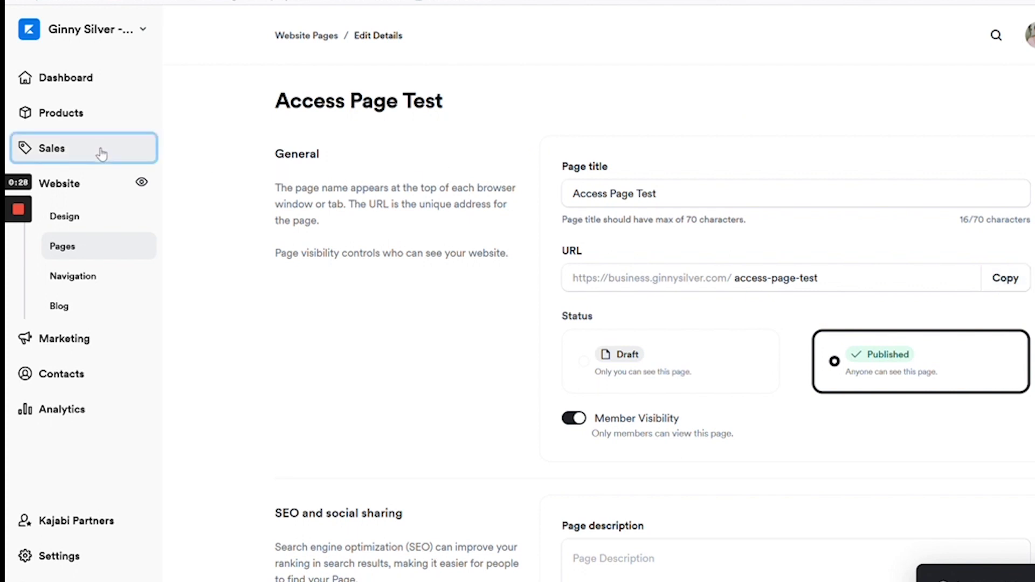
pyautogui.scroll(-10, 623, 324)
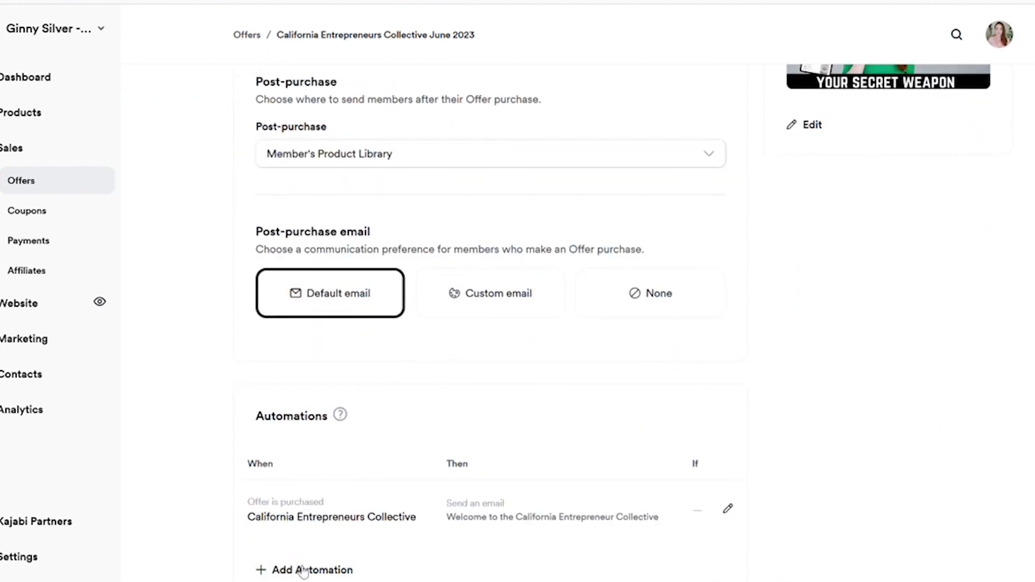
# Add an offer-purchased automation whose THEN action is Send an email.
pyautogui.click(303, 571)
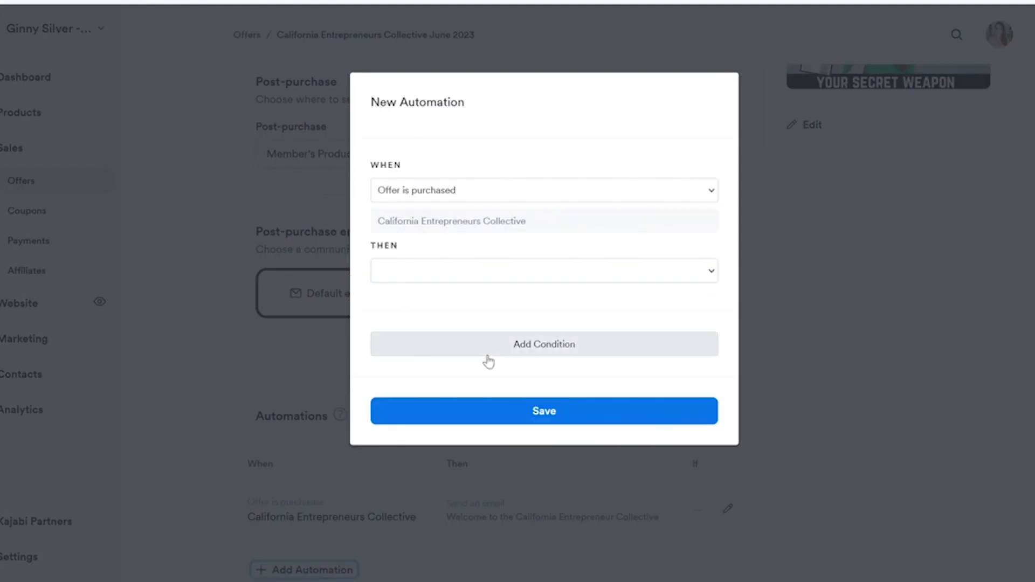
pyautogui.click(482, 272)
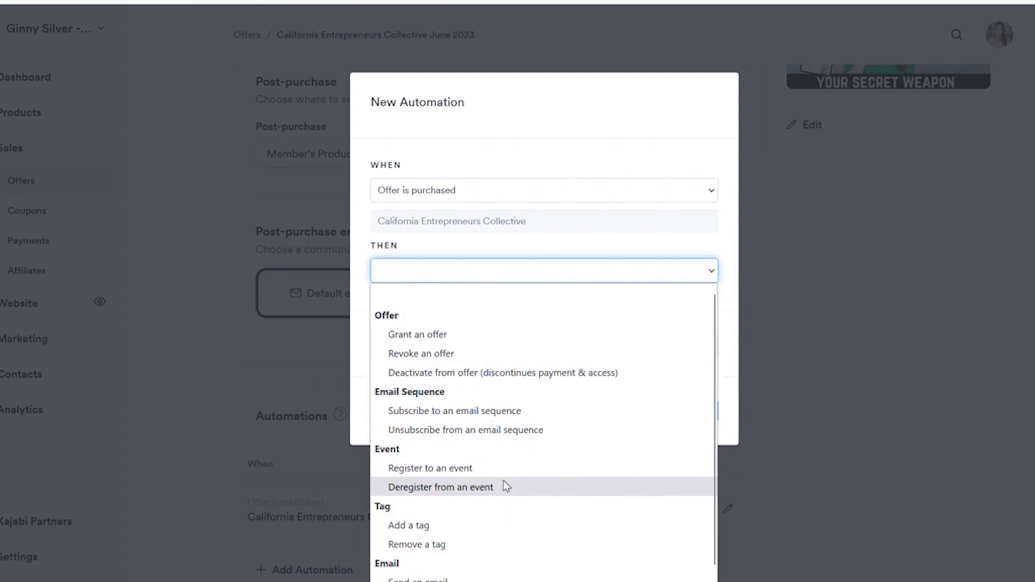
pyautogui.click(515, 580)
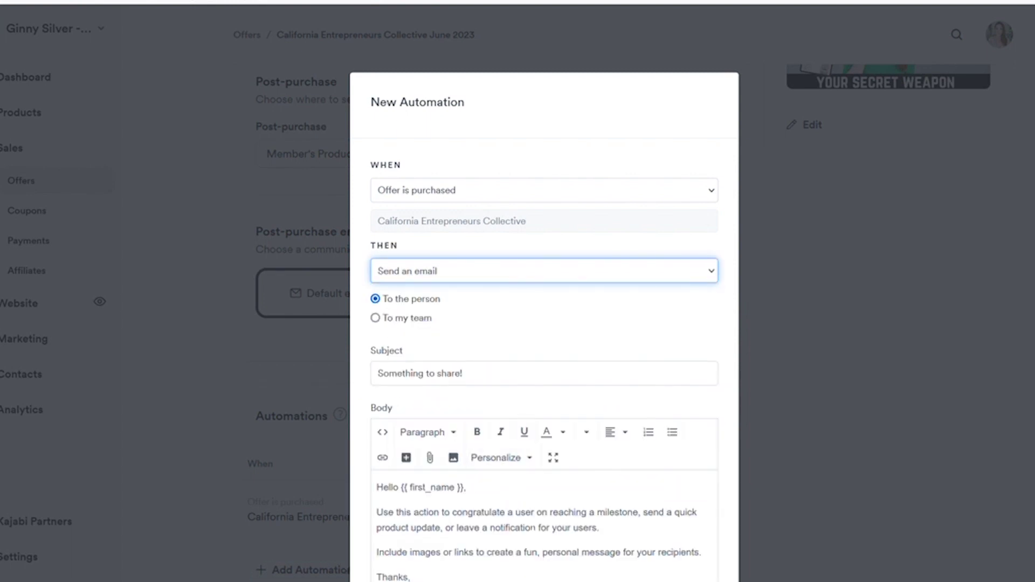
# Replace the email body and insert a CLICK HERE link to the copied access page URL.
pyautogui.moveTo(415, 578); pyautogui.dragTo(377, 513)
pyautogui.write('H')
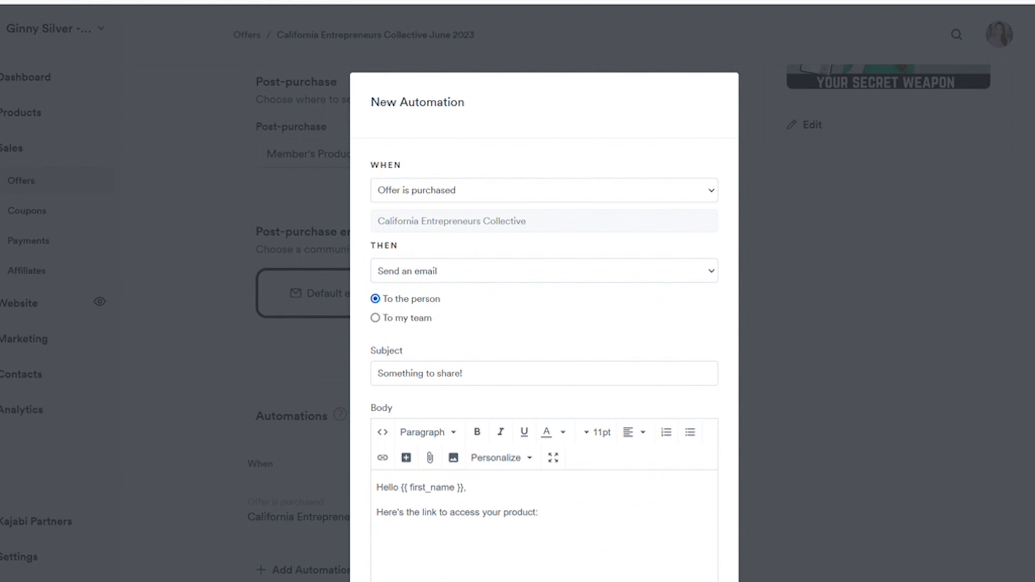
pyautogui.click(382, 457)
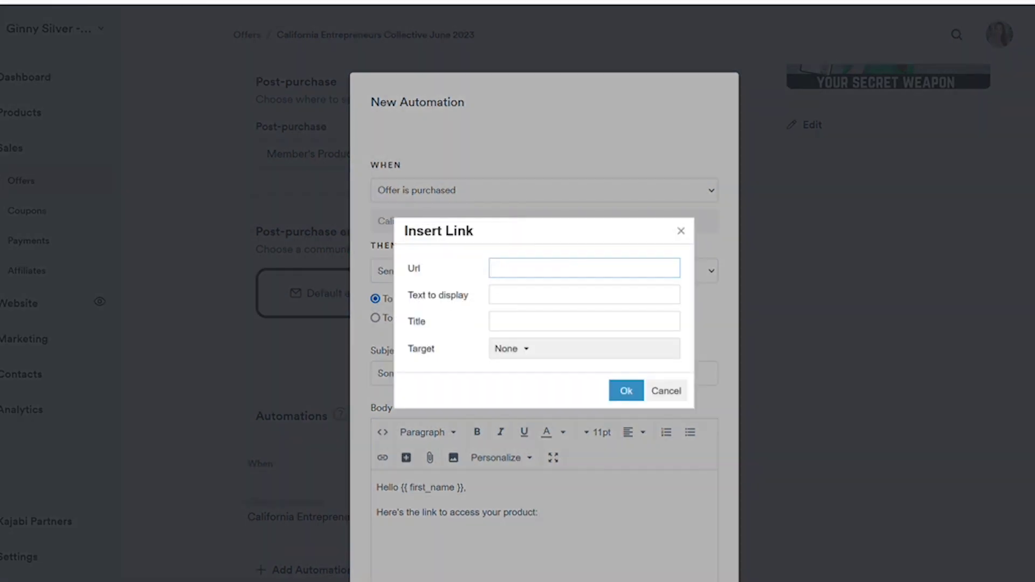
pyautogui.hotkey('ctrl', 'v')
pyautogui.press('Tab')
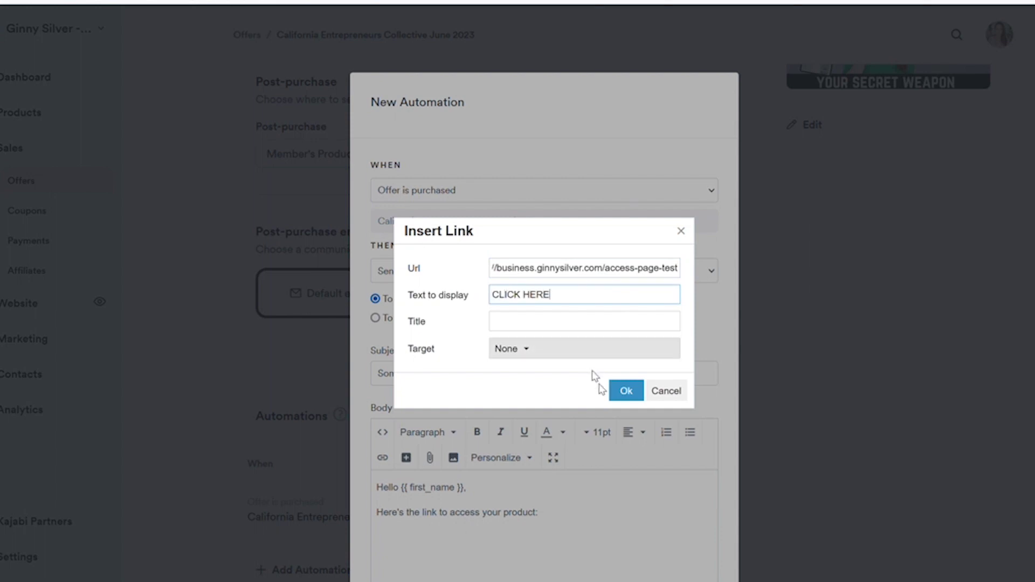
pyautogui.click(625, 391)
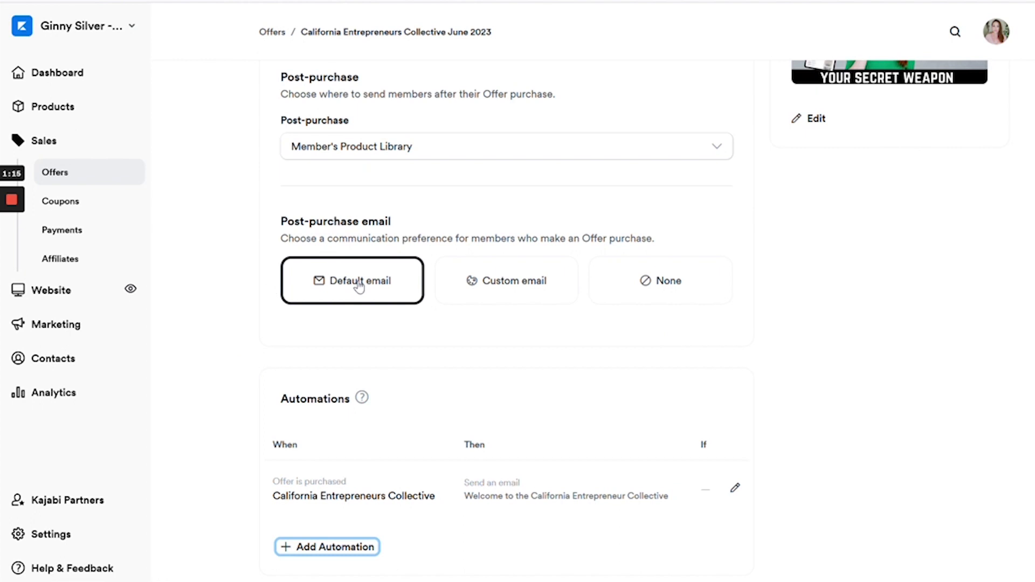
# Switch to a Custom email and set the Post-purchase destination to Custom Thank You Page.
pyautogui.click(510, 282)
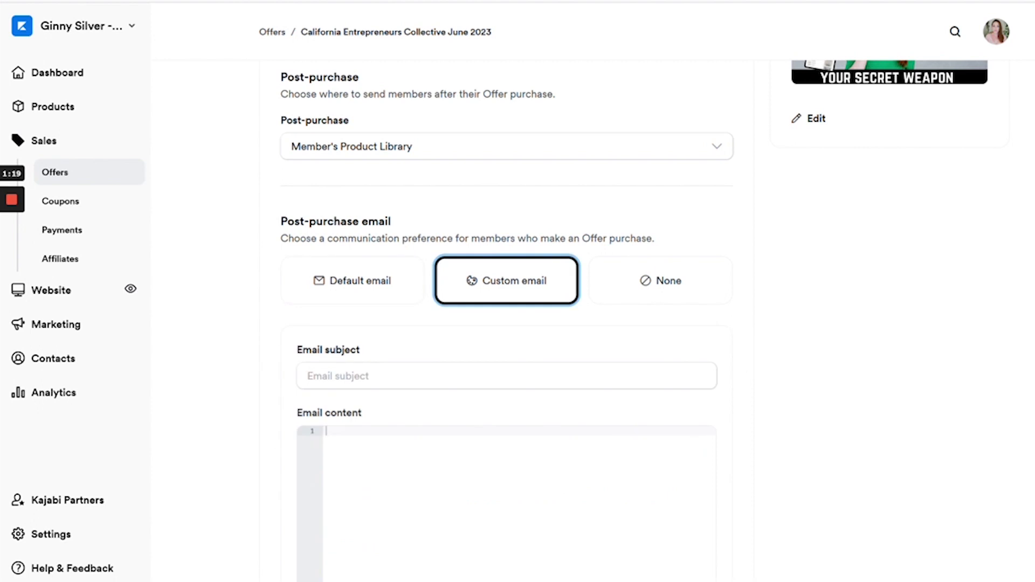
pyautogui.click(717, 319)
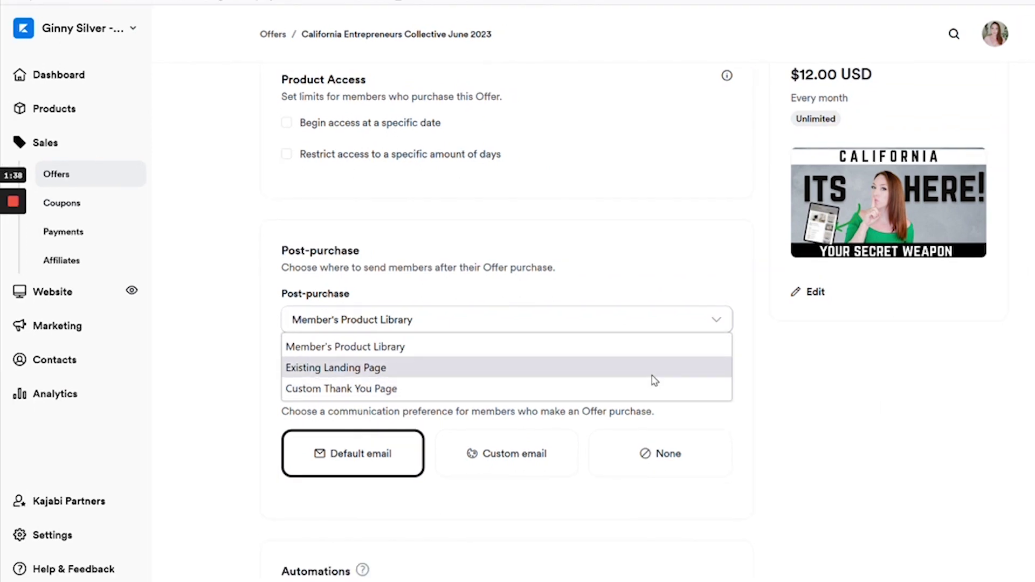
pyautogui.click(652, 388)
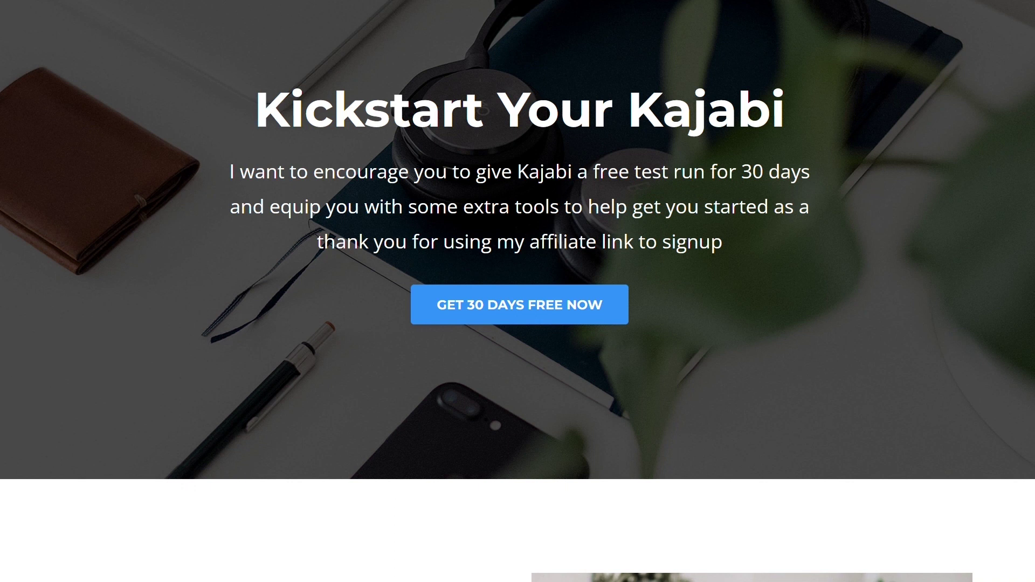
# Scroll through the Kickstart Your Kajabi page to the Get 30 Days of Kajabi + Bonuses section.
pyautogui.scroll(-1, 517, 291)
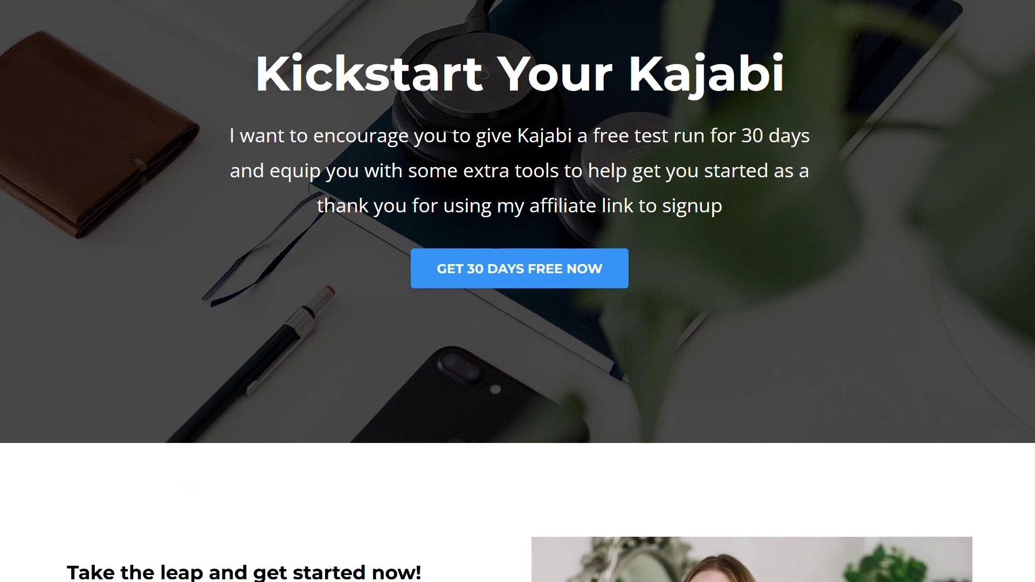
pyautogui.scroll(-1, 517, 291)
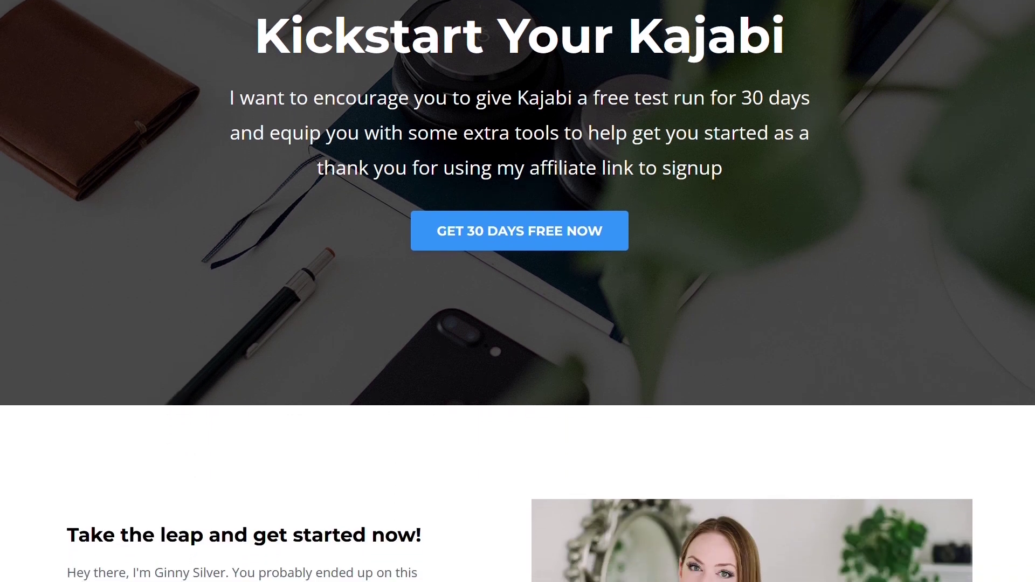
pyautogui.scroll(-1, 517, 291)
pyautogui.scroll(-5, 517, 291)
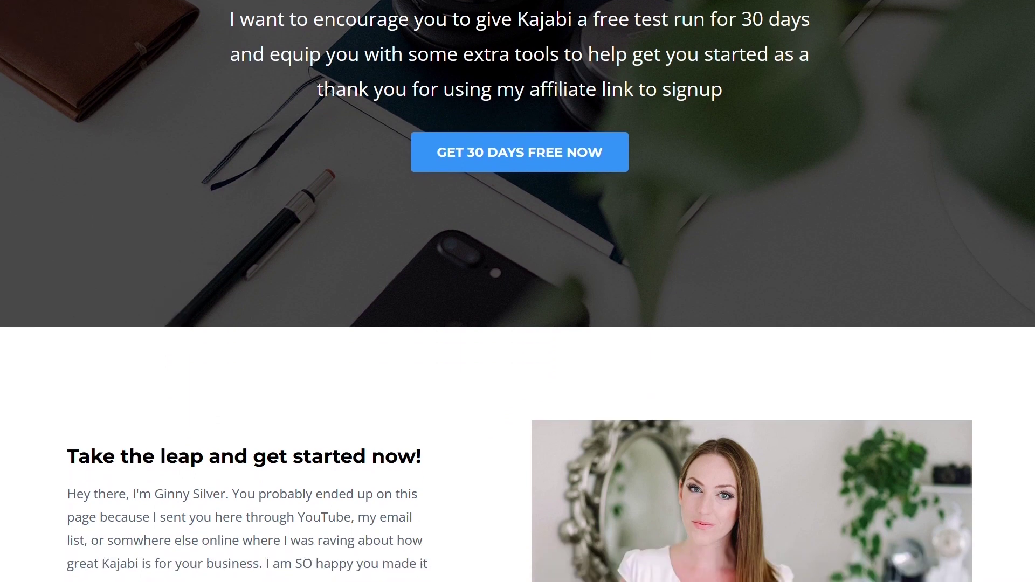
pyautogui.scroll(-10, 518, 291)
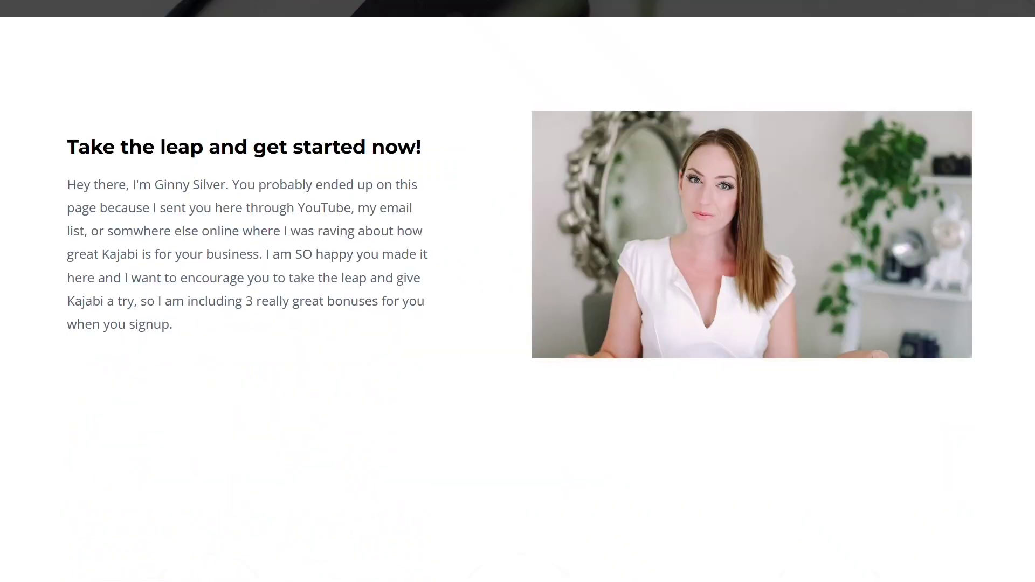
pyautogui.scroll(-6, 518, 291)
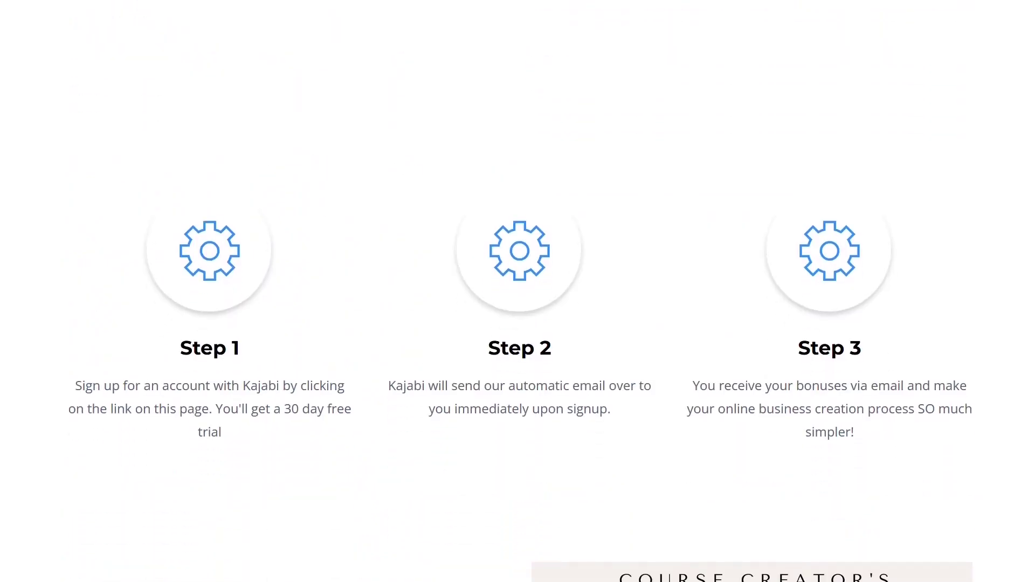
pyautogui.scroll(-4, 518, 291)
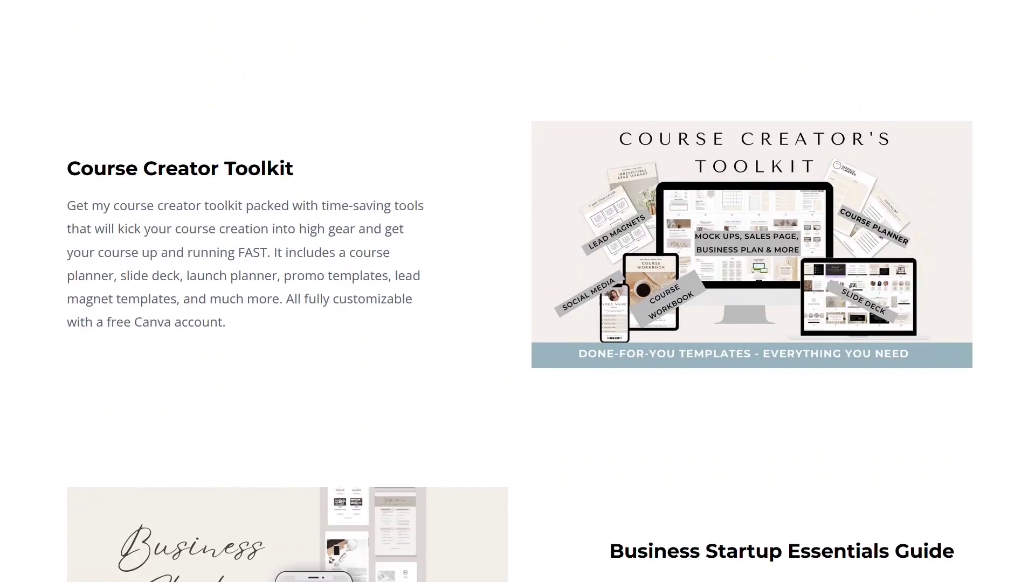
pyautogui.scroll(-2, 518, 291)
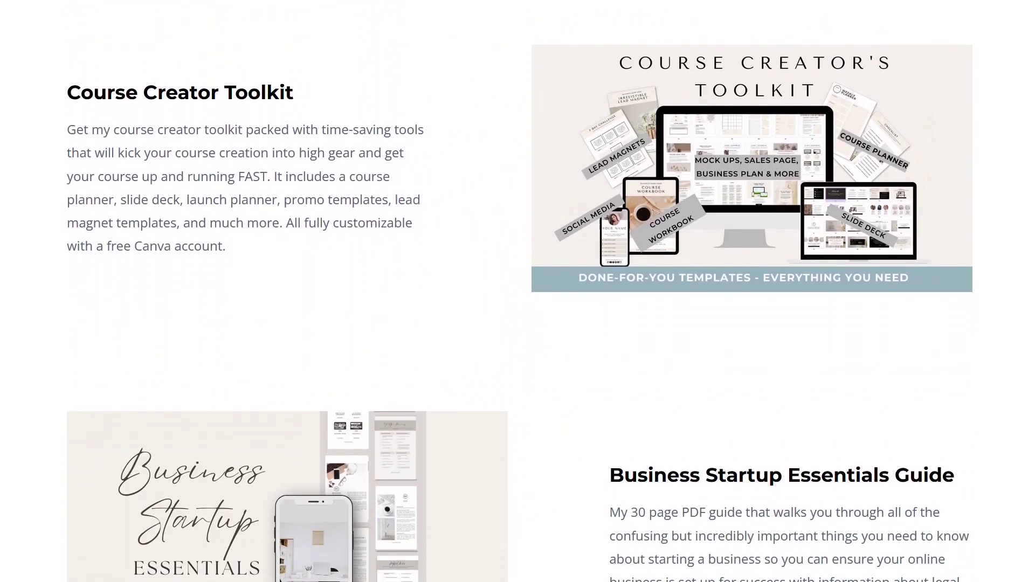
pyautogui.scroll(-1, 517, 291)
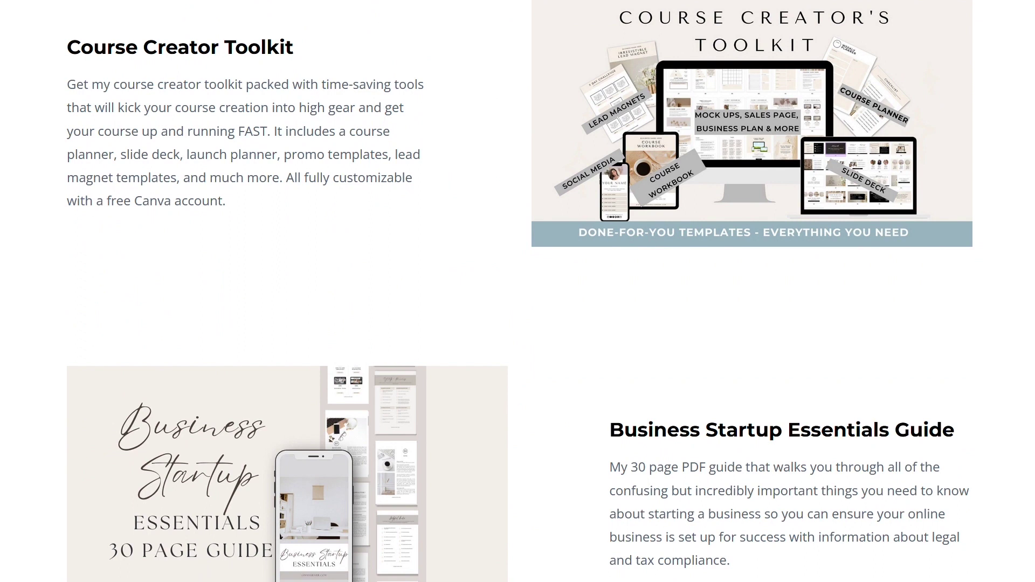
pyautogui.scroll(-1, 517, 291)
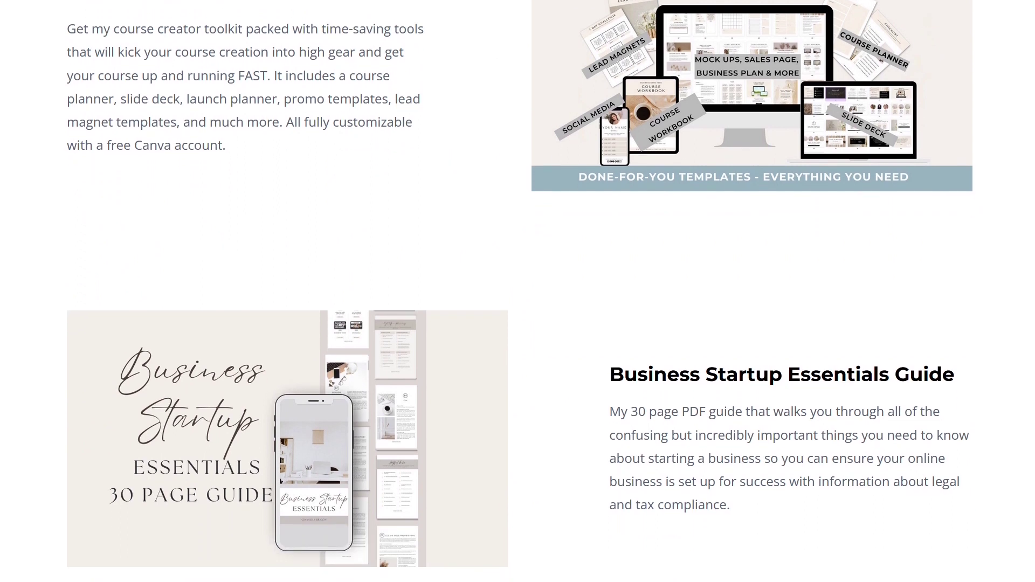
pyautogui.scroll(-8, 517, 291)
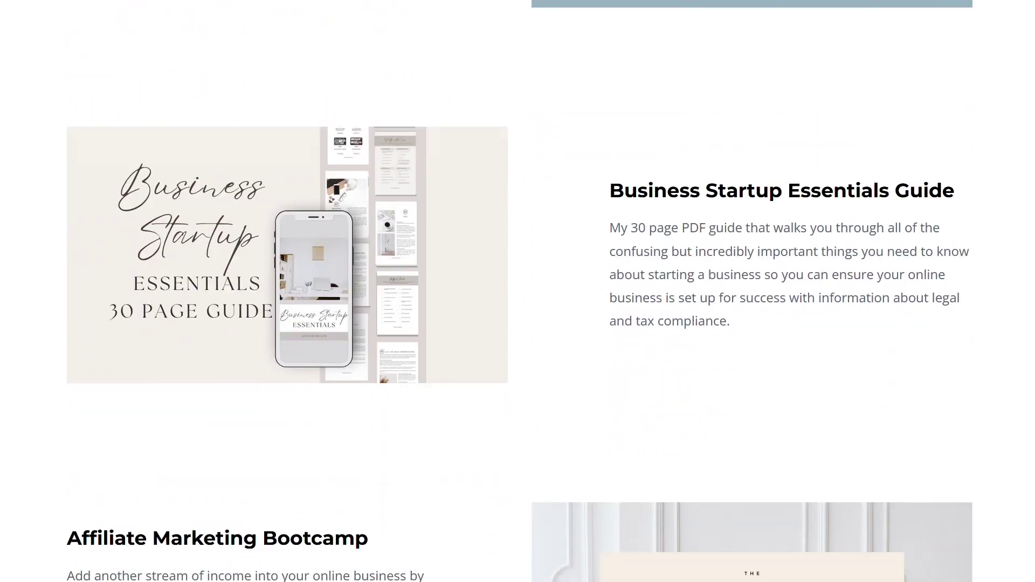
pyautogui.scroll(-1, 517, 292)
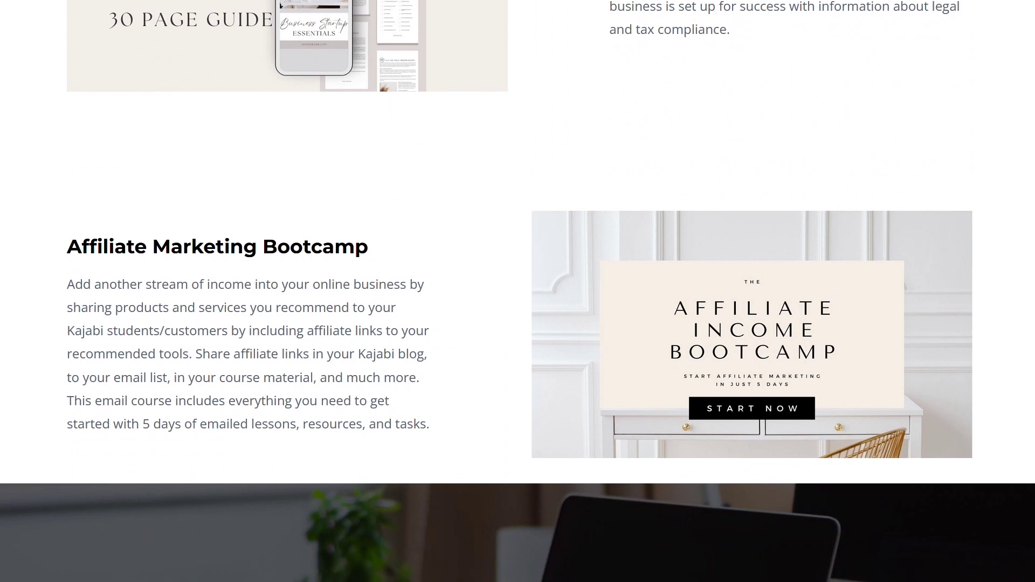
pyautogui.scroll(-6, 518, 291)
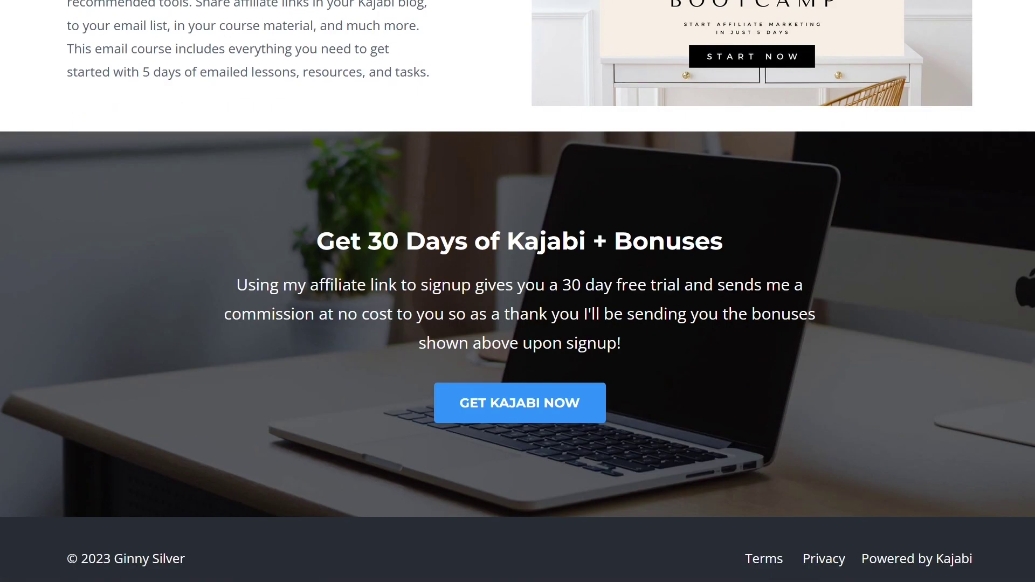